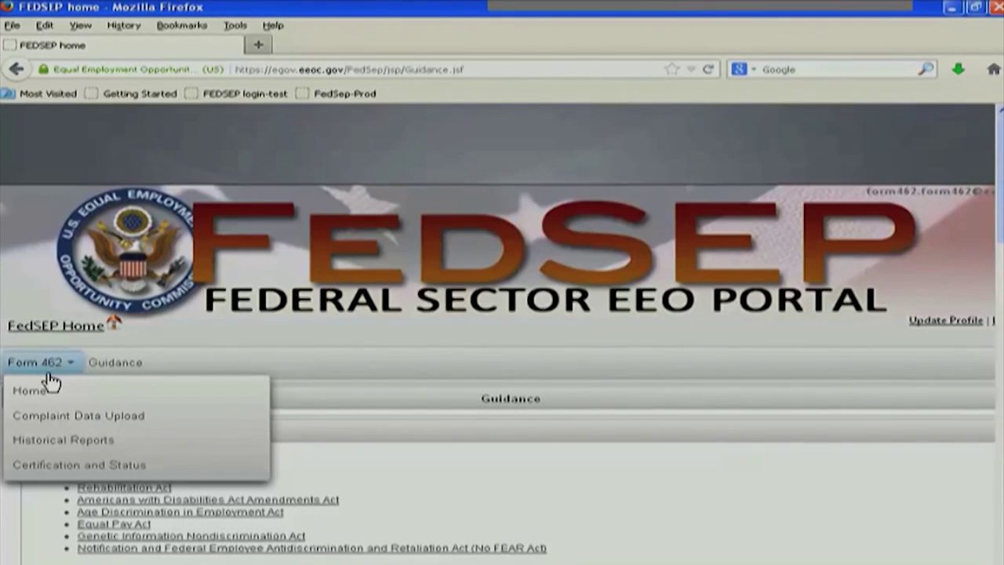
Open Form 462 Complaint Data Upload and review the earlier uploads and their statuses
{"action": "left_click", "coordinate": [32, 394]}
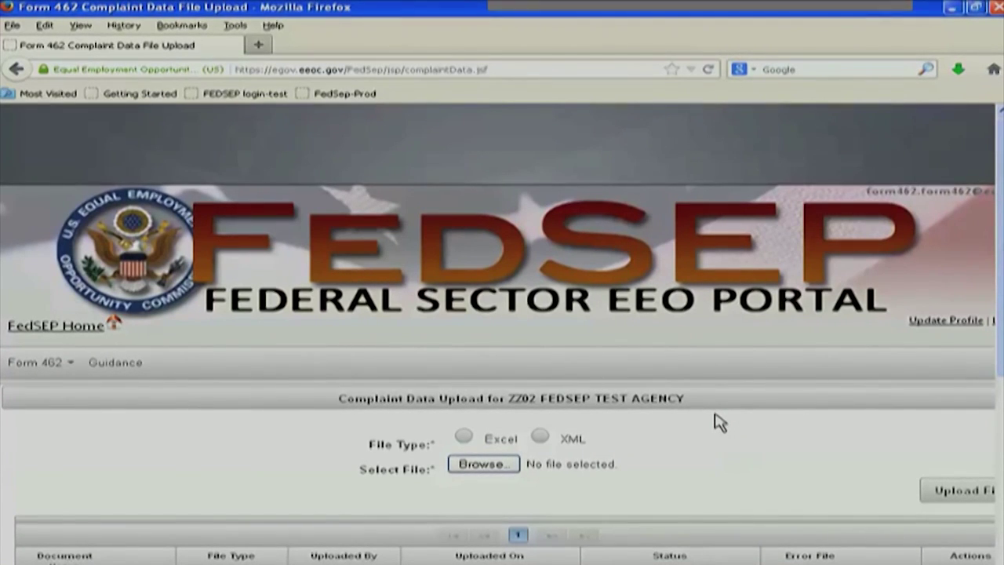
{"action": "scroll", "coordinate": [721, 422], "scroll_direction": "down", "scroll_amount": 3}
{"action": "scroll", "coordinate": [717, 421], "scroll_direction": "down", "scroll_amount": 2}
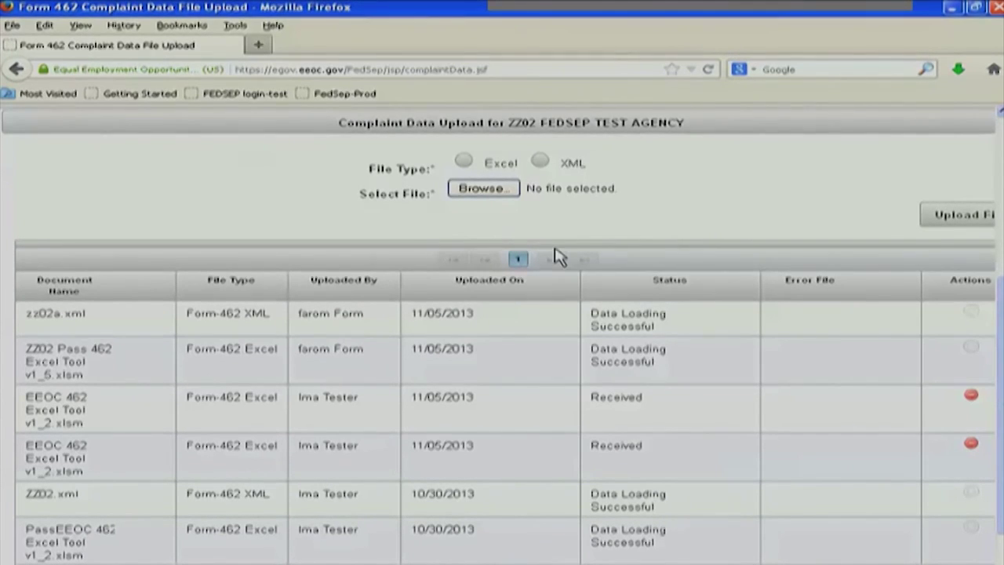
{"action": "scroll", "coordinate": [533, 259], "scroll_direction": "up", "scroll_amount": 2}
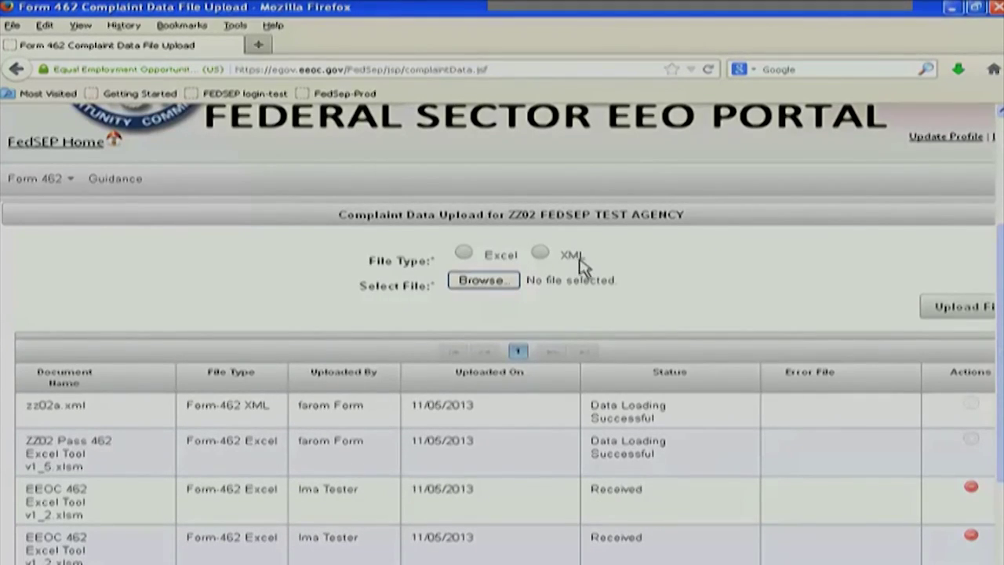
Upload the Excel file ZZ02 Pass 462 Excel Tool v1_5.xlsm as Form 462 data
{"action": "left_click", "coordinate": [465, 254]}
{"action": "left_click", "coordinate": [503, 284]}
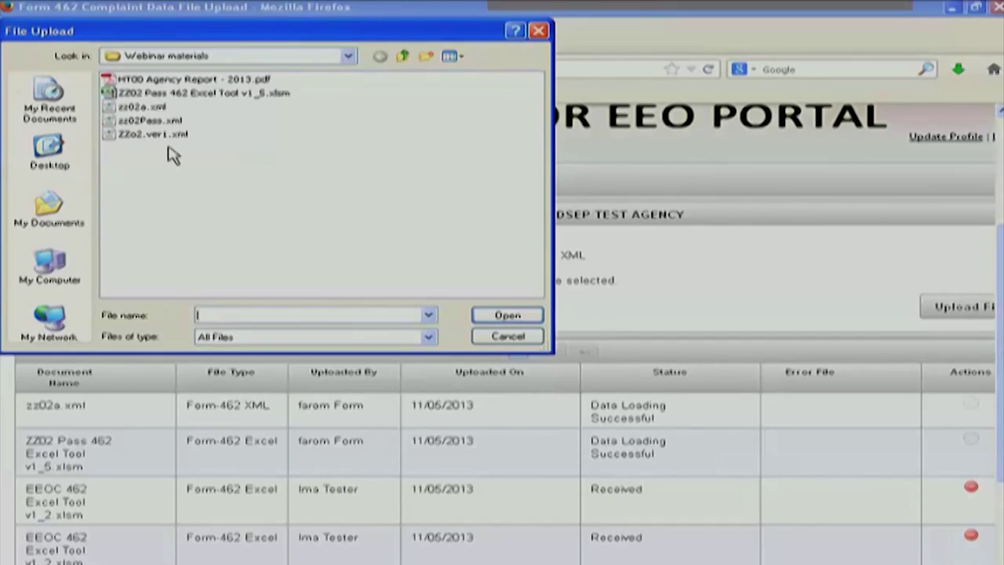
{"action": "left_click", "coordinate": [169, 94]}
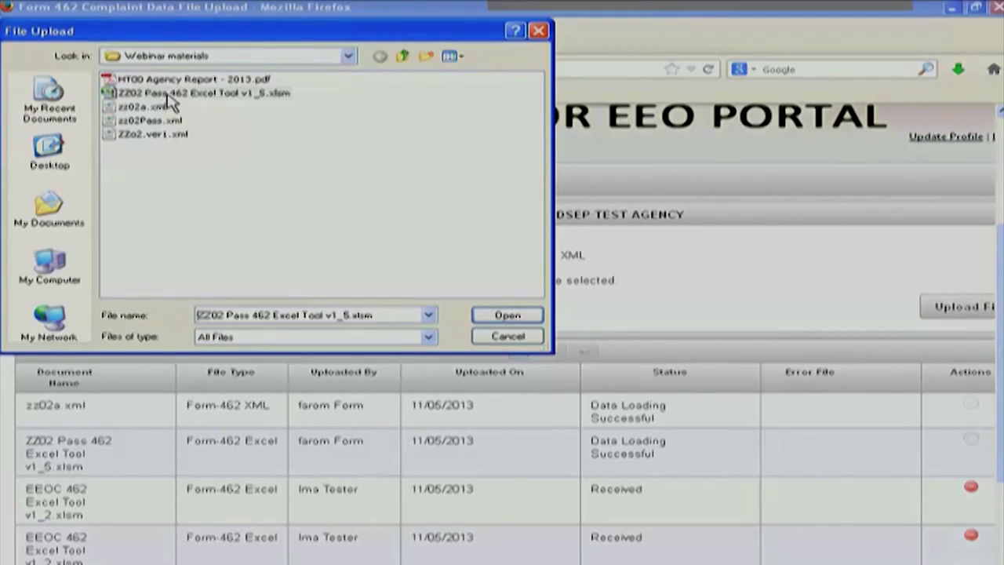
{"action": "left_click", "coordinate": [517, 317]}
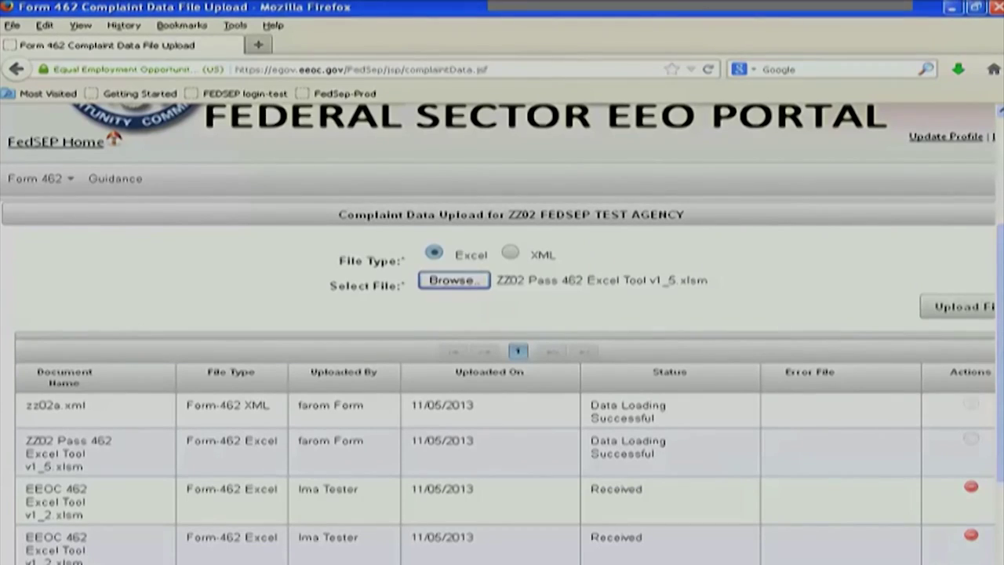
{"action": "scroll", "coordinate": [930, 359], "scroll_direction": "right", "scroll_amount": 1}
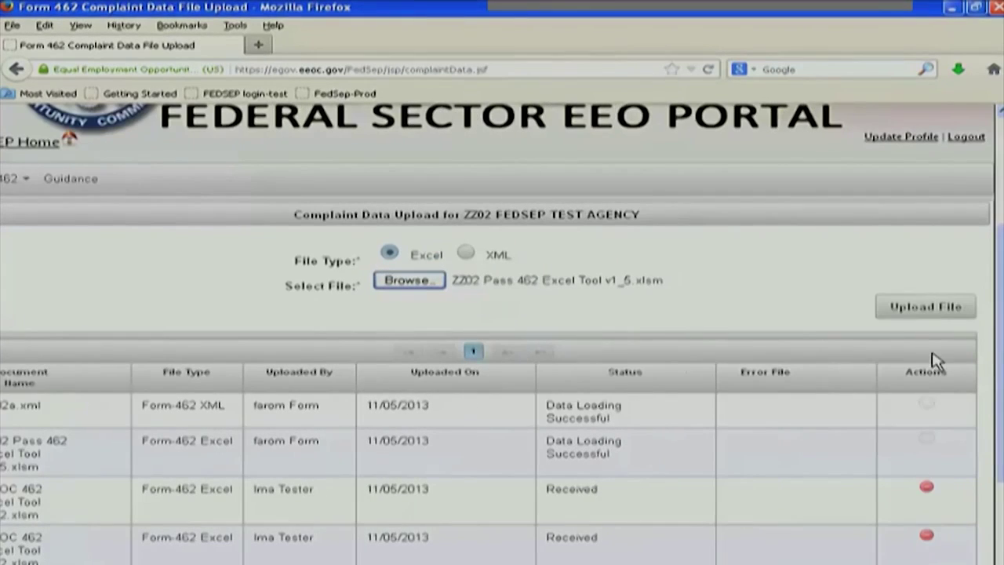
{"action": "left_click", "coordinate": [919, 310]}
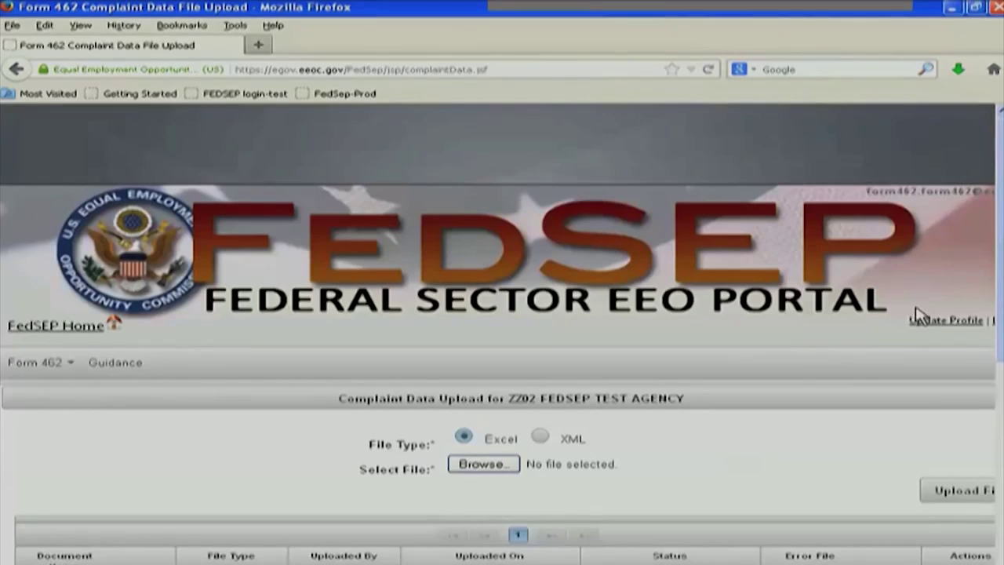
Cancel deleting the new Excel upload so it stays, and switch the file type to XML
{"action": "scroll", "coordinate": [651, 393], "scroll_direction": "down", "scroll_amount": 3}
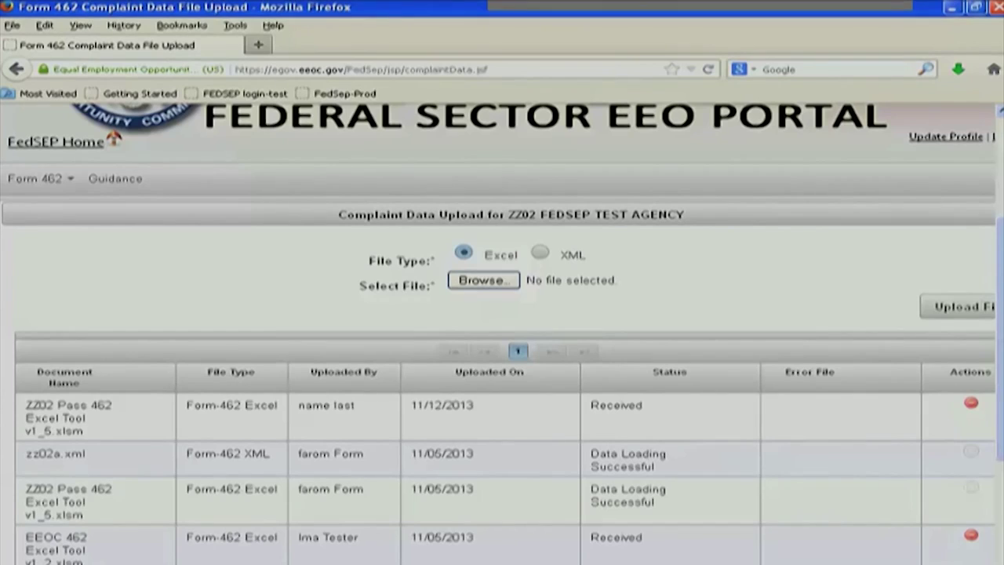
{"action": "scroll", "coordinate": [903, 410], "scroll_direction": "right", "scroll_amount": 1}
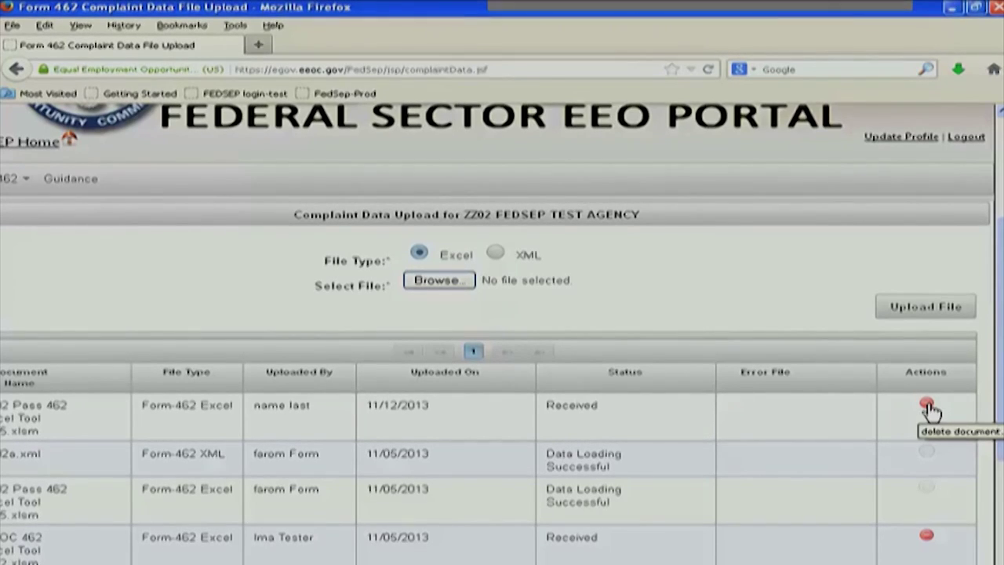
{"action": "left_click", "coordinate": [926, 406]}
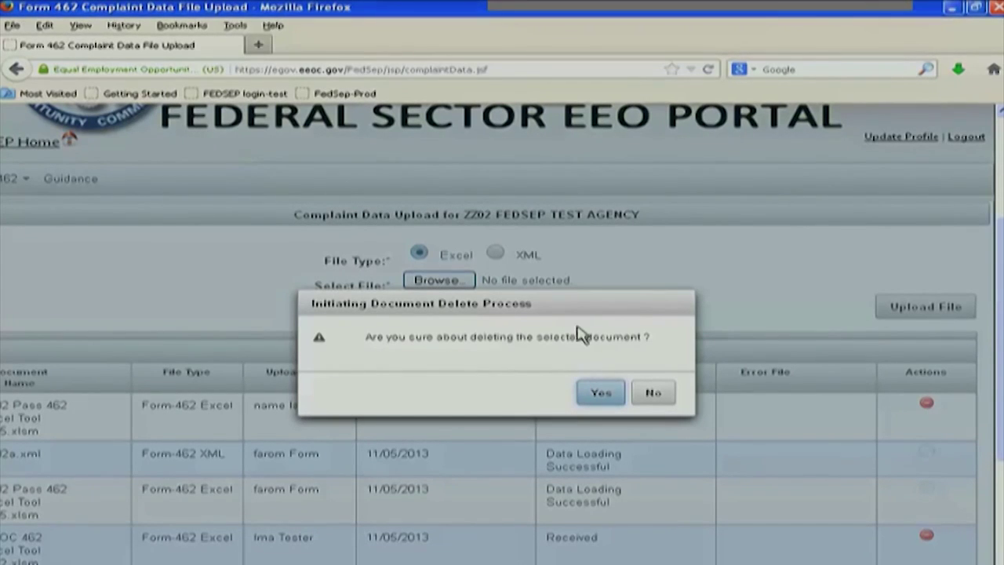
{"action": "left_click", "coordinate": [655, 396]}
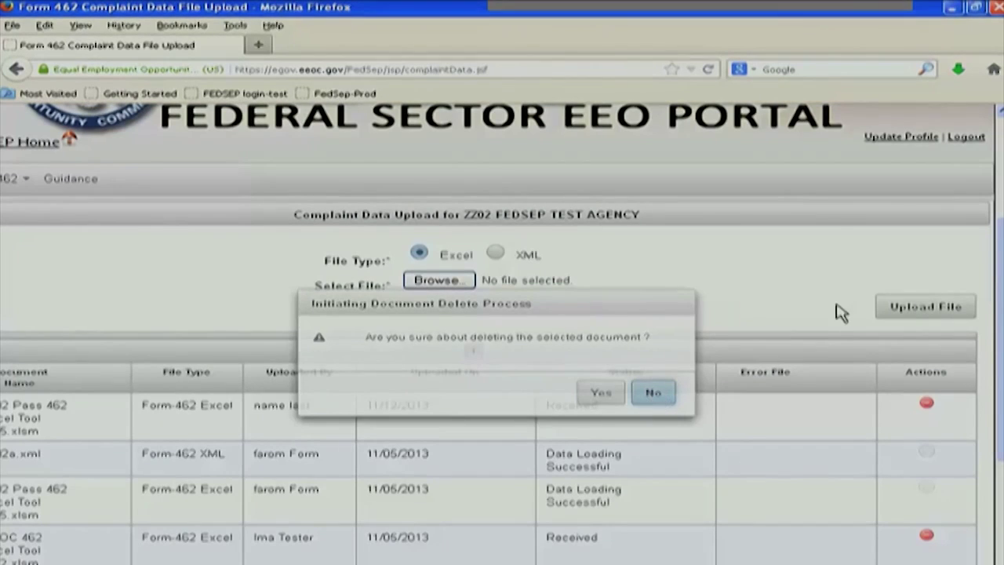
{"action": "left_click", "coordinate": [495, 252]}
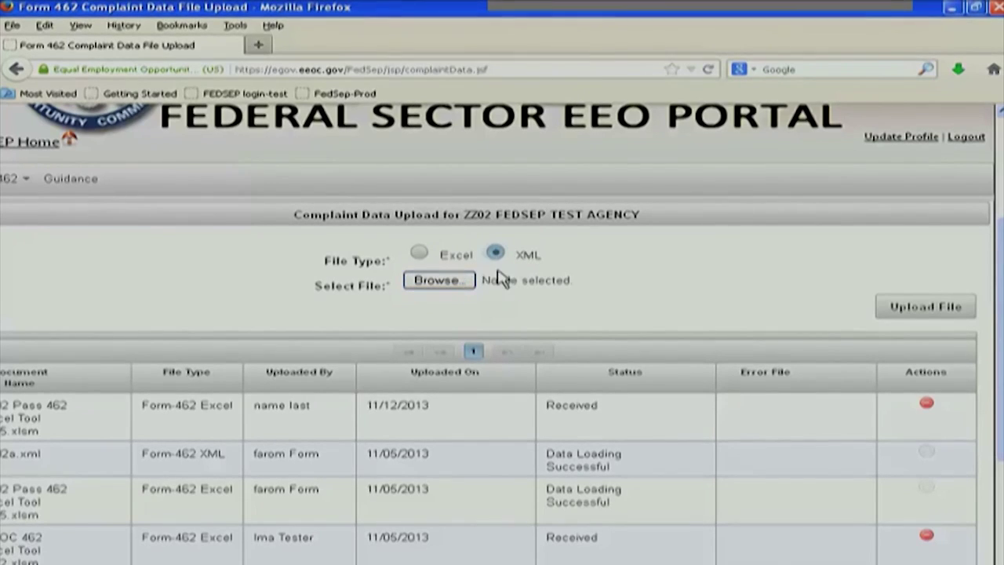
Upload the XML file ZZo2.ver1.xml and check it appears as Received
{"action": "left_click", "coordinate": [428, 284]}
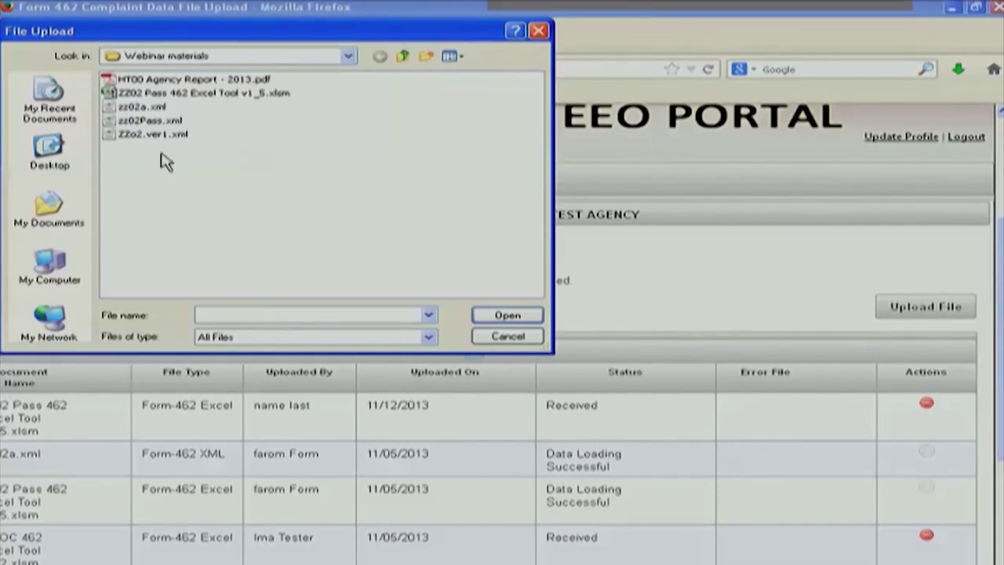
{"action": "left_click", "coordinate": [153, 134]}
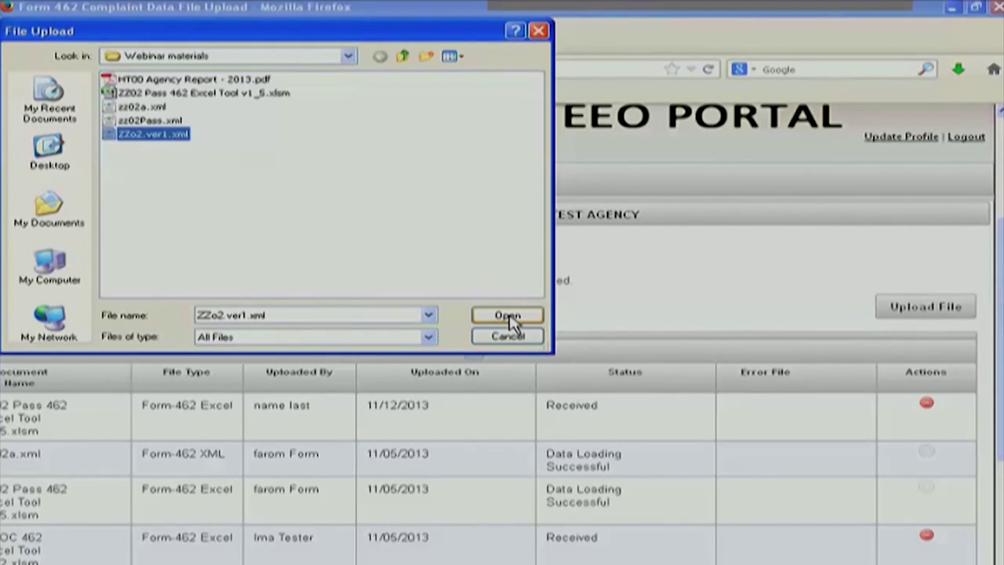
{"action": "left_click", "coordinate": [509, 316]}
{"action": "left_click", "coordinate": [928, 307]}
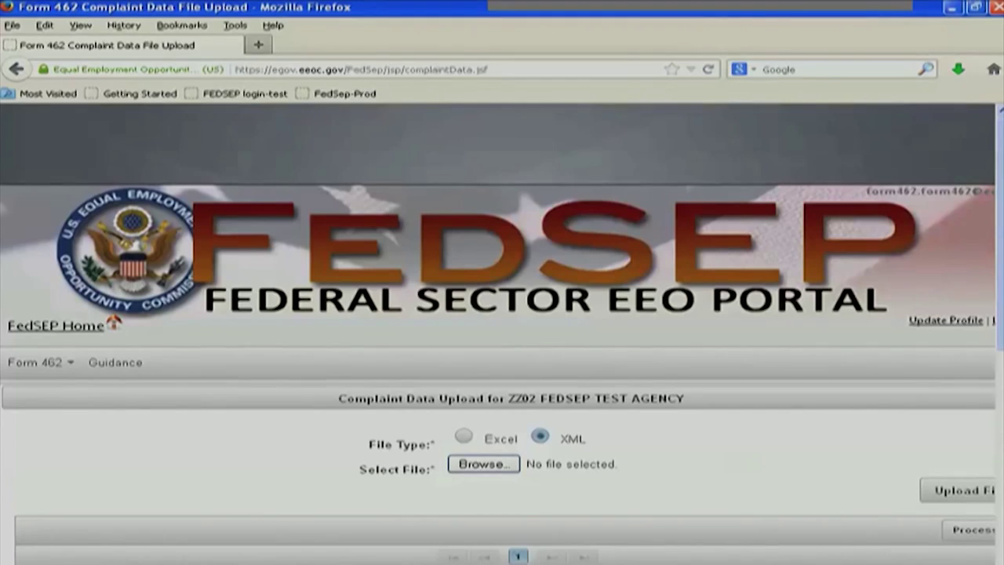
{"action": "scroll", "coordinate": [502, 330], "scroll_direction": "right", "scroll_amount": 1}
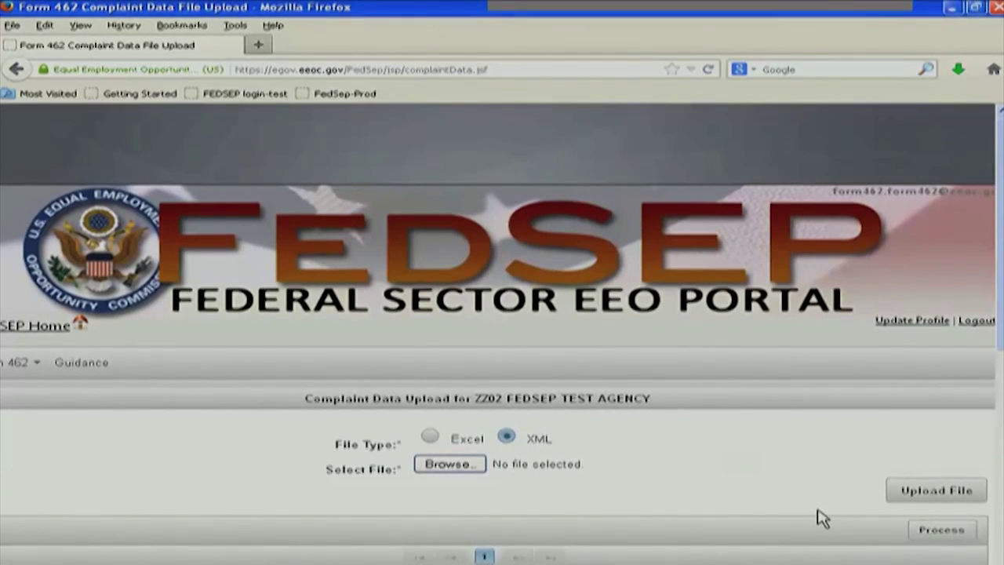
{"action": "scroll", "coordinate": [818, 520], "scroll_direction": "down", "scroll_amount": 5}
{"action": "scroll", "coordinate": [941, 342], "scroll_direction": "down", "scroll_amount": 1}
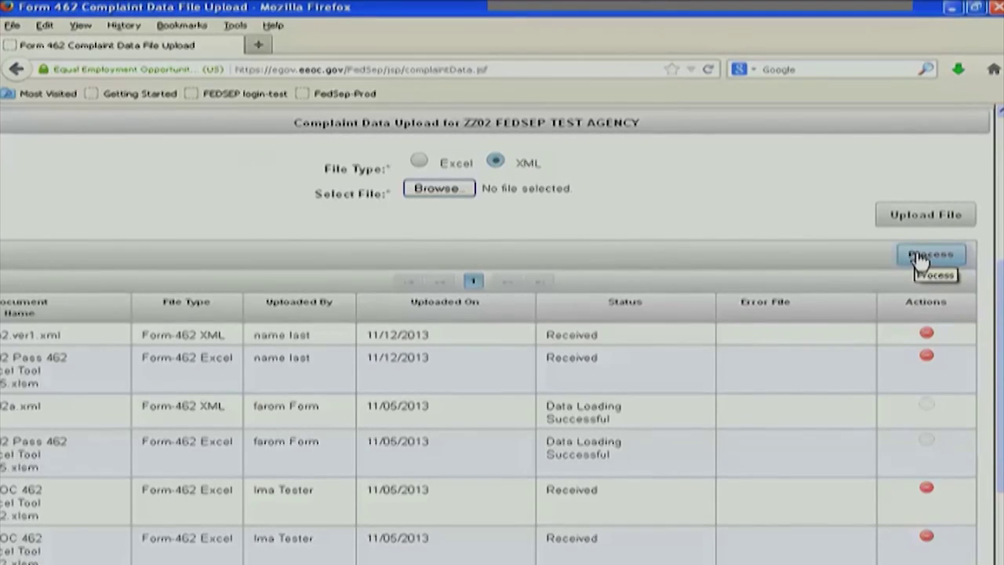
Process the two new uploads and confirm both show Validating Data
{"action": "left_click", "coordinate": [927, 261]}
{"action": "left_click", "coordinate": [932, 262]}
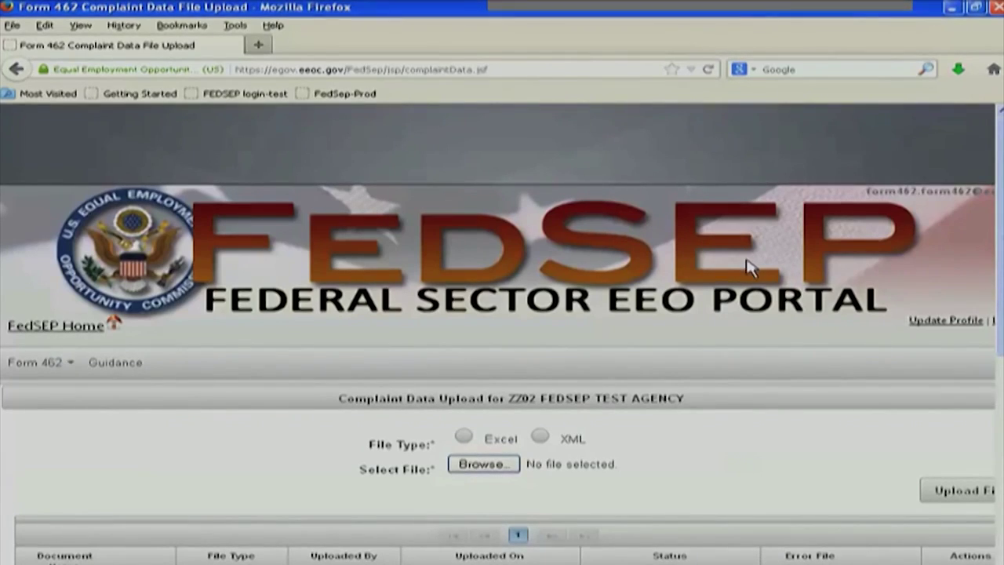
{"action": "scroll", "coordinate": [687, 392], "scroll_direction": "down", "scroll_amount": 4}
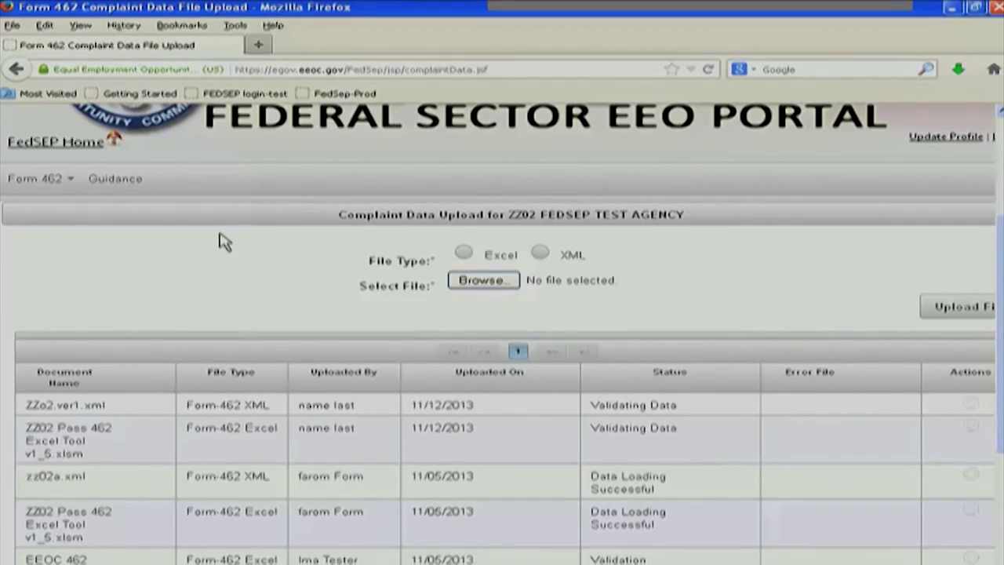
{"action": "scroll", "coordinate": [695, 482], "scroll_direction": "up", "scroll_amount": 2}
{"action": "scroll", "coordinate": [657, 482], "scroll_direction": "down", "scroll_amount": 4}
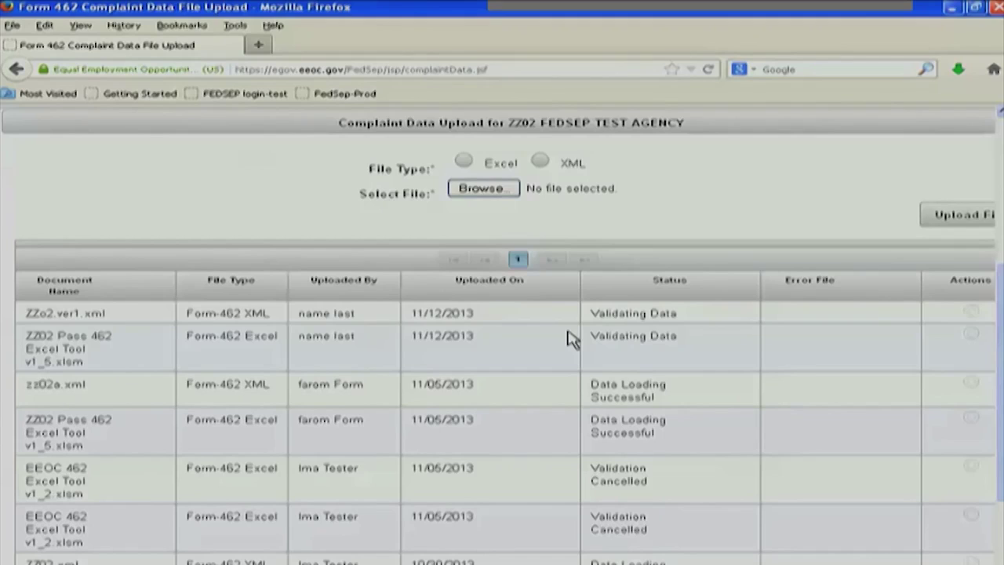
{"action": "scroll", "coordinate": [571, 339], "scroll_direction": "up", "scroll_amount": 2}
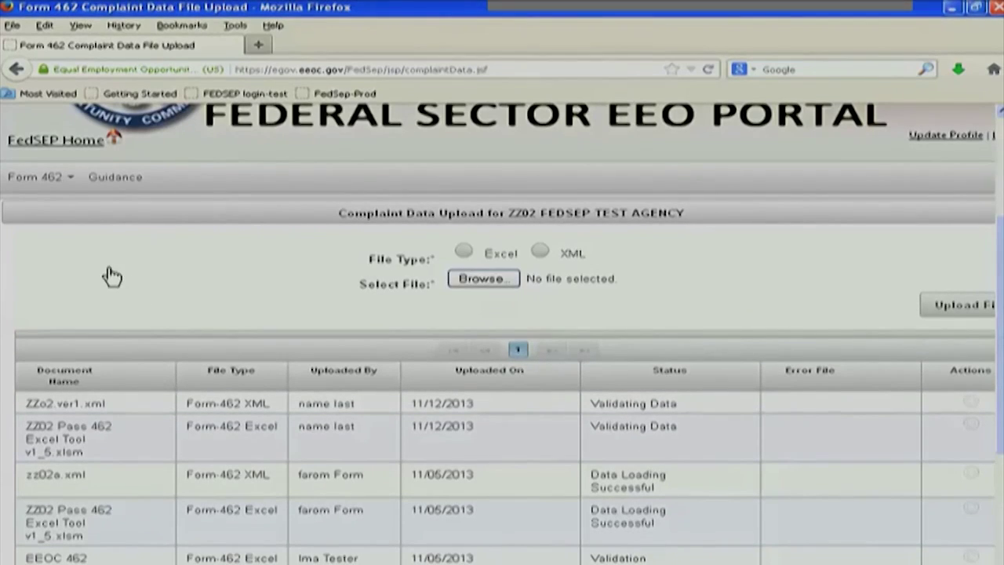
{"action": "scroll", "coordinate": [112, 275], "scroll_direction": "up", "scroll_amount": 2}
Refresh the upload list via Guidance to see both files at Loading Data, then return to Guidance
{"action": "left_click", "coordinate": [112, 272]}
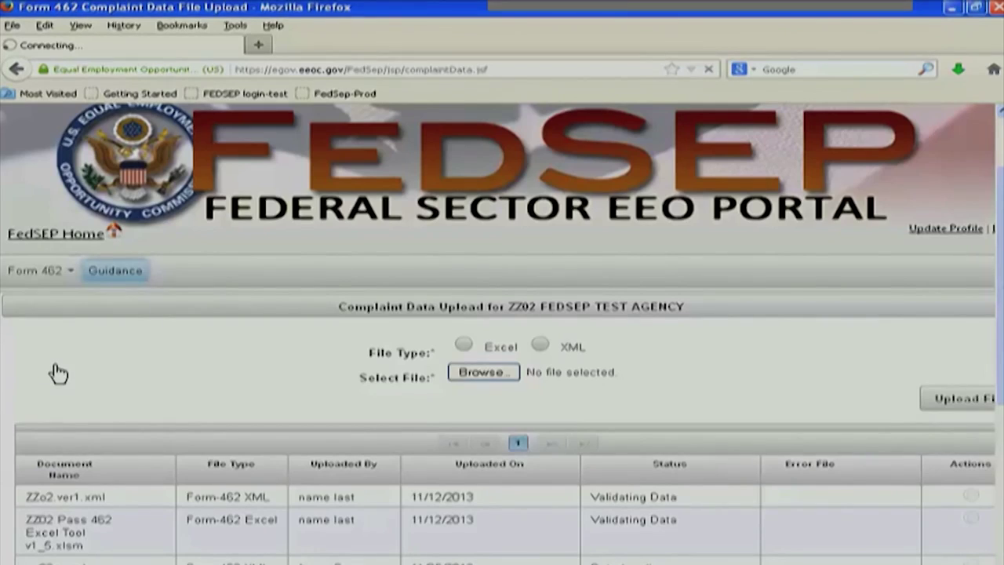
{"action": "mouse_move", "coordinate": [36, 362]}
{"action": "left_click", "coordinate": [55, 418]}
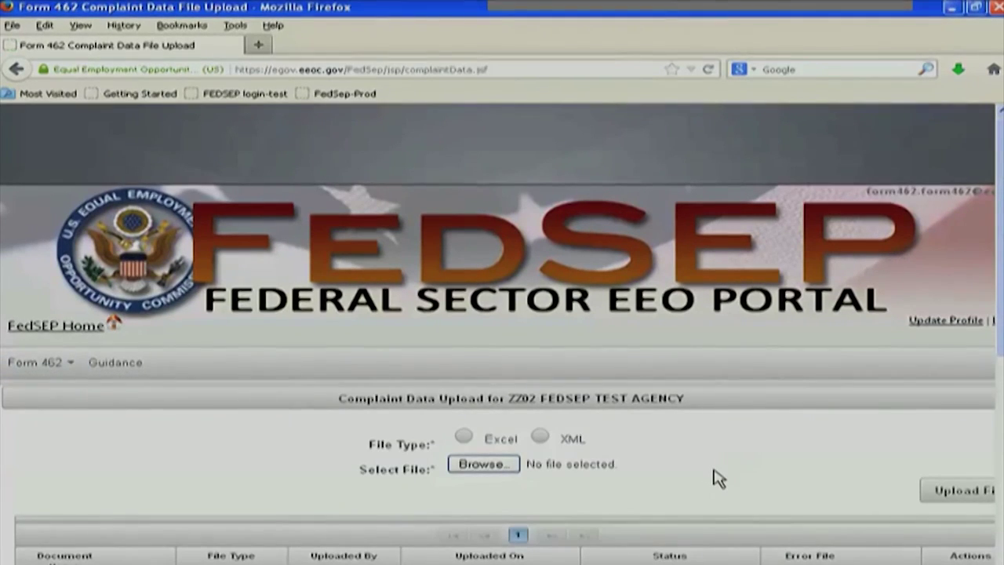
{"action": "scroll", "coordinate": [717, 475], "scroll_direction": "down", "scroll_amount": 3}
{"action": "scroll", "coordinate": [681, 393], "scroll_direction": "down", "scroll_amount": 1}
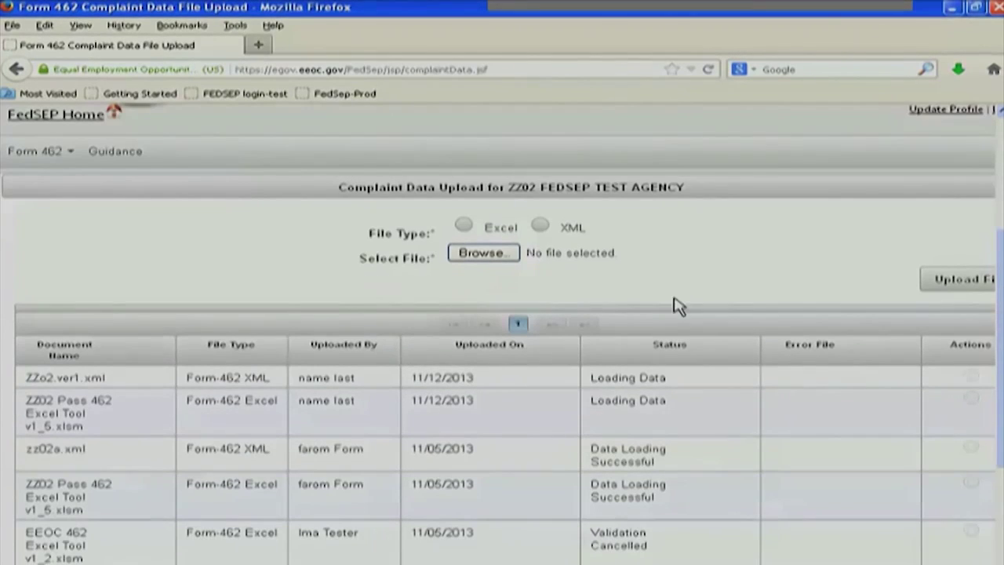
{"action": "scroll", "coordinate": [604, 298], "scroll_direction": "down", "scroll_amount": 1}
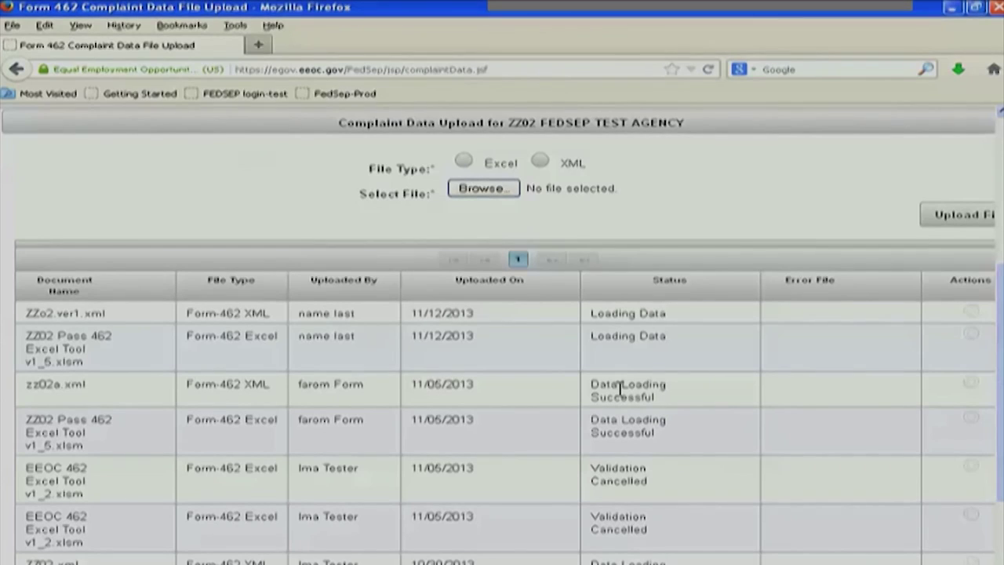
{"action": "scroll", "coordinate": [634, 390], "scroll_direction": "up", "scroll_amount": 5}
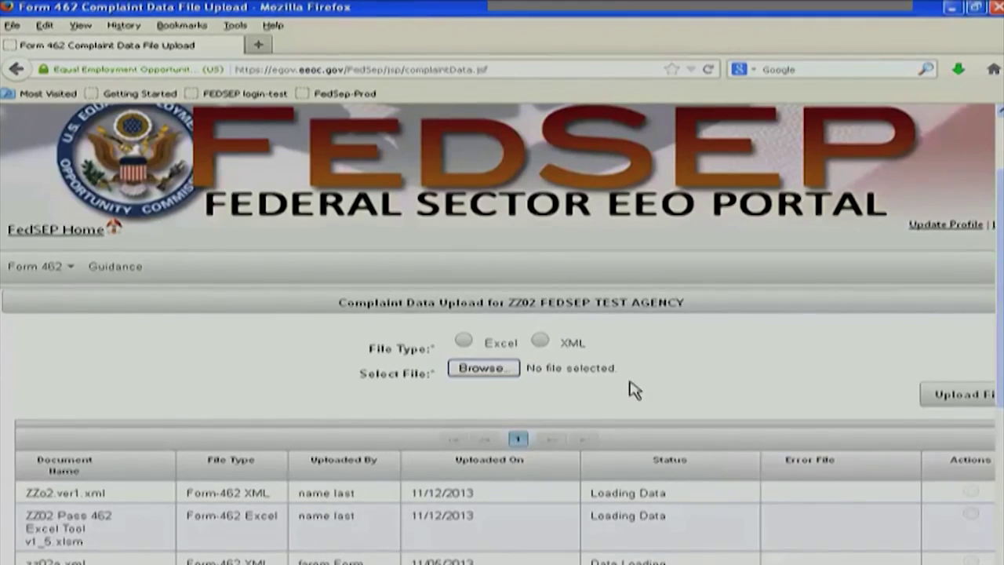
{"action": "scroll", "coordinate": [633, 390], "scroll_direction": "down", "scroll_amount": 3}
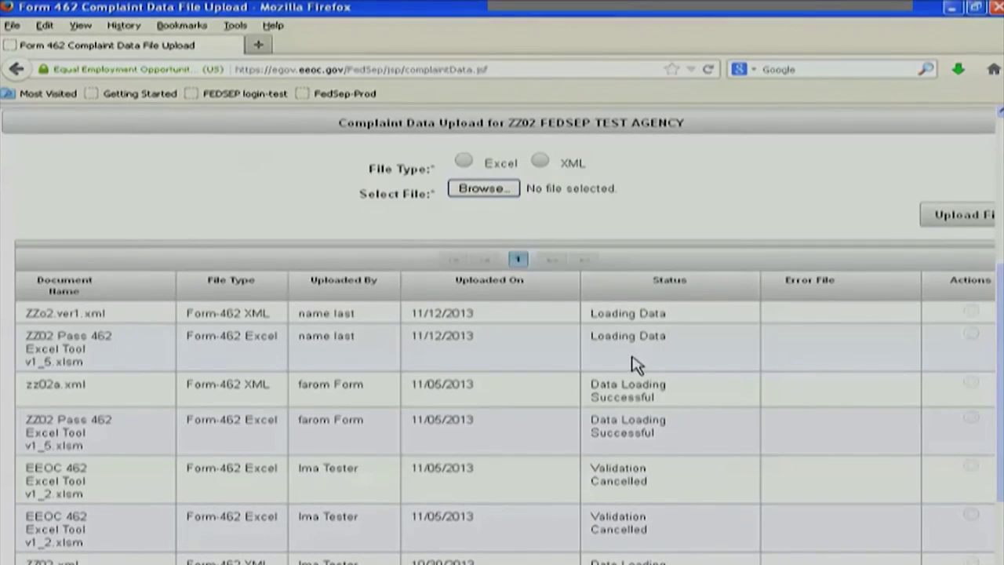
{"action": "left_click", "coordinate": [115, 276]}
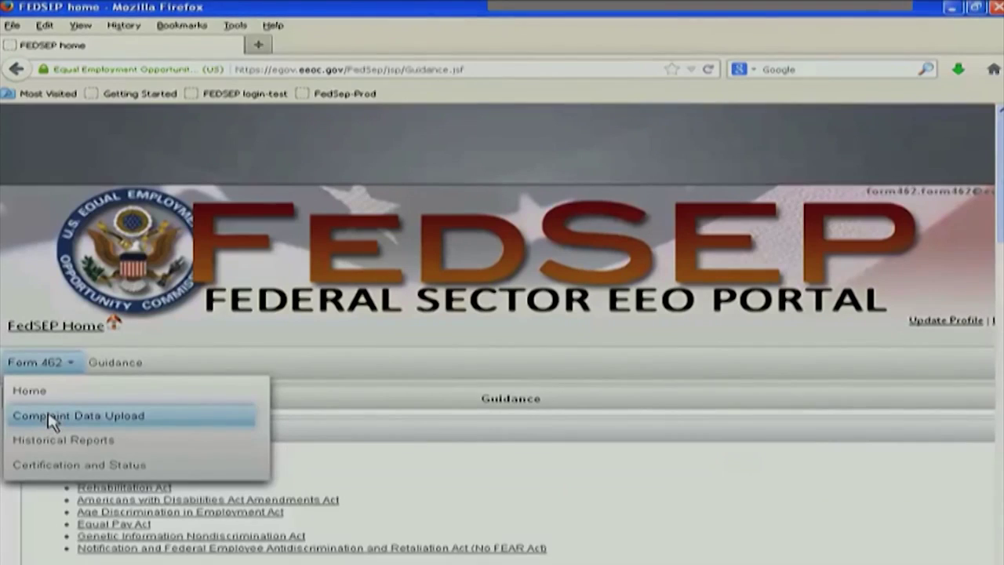
Reopen the Complaint Data Upload page and recheck the upload statuses
{"action": "left_click", "coordinate": [50, 416]}
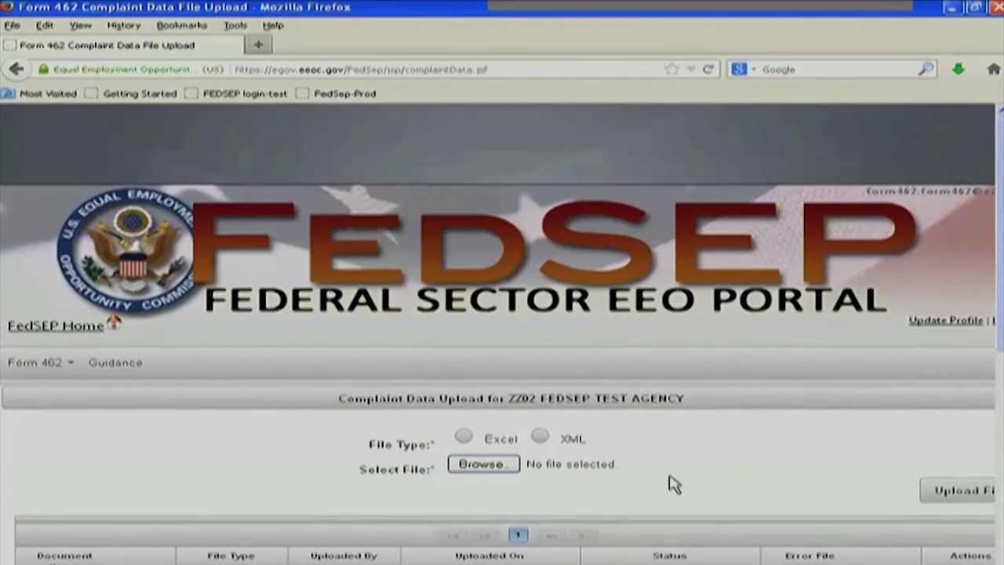
{"action": "scroll", "coordinate": [663, 446], "scroll_direction": "down", "scroll_amount": 5}
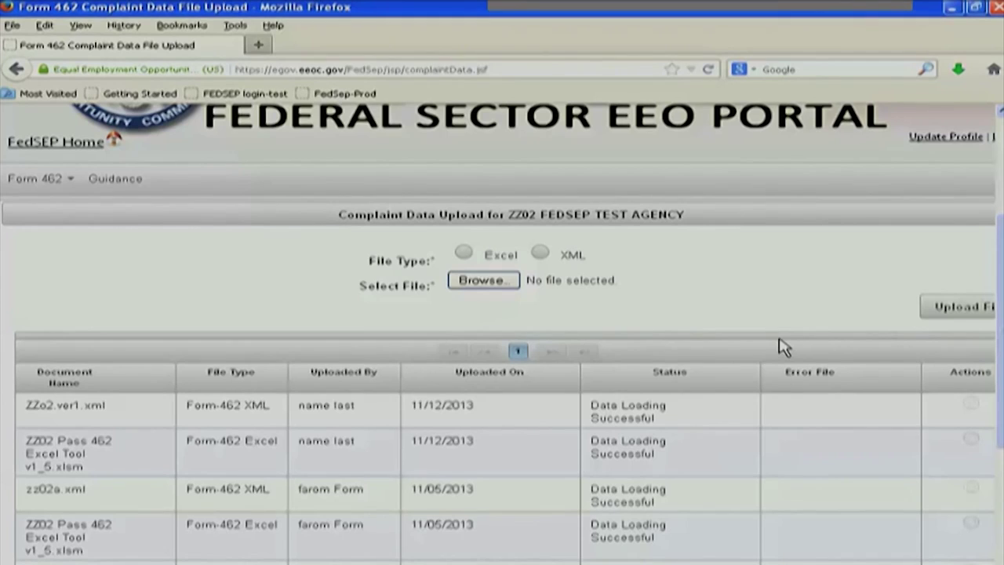
{"action": "scroll", "coordinate": [808, 361], "scroll_direction": "up", "scroll_amount": 4}
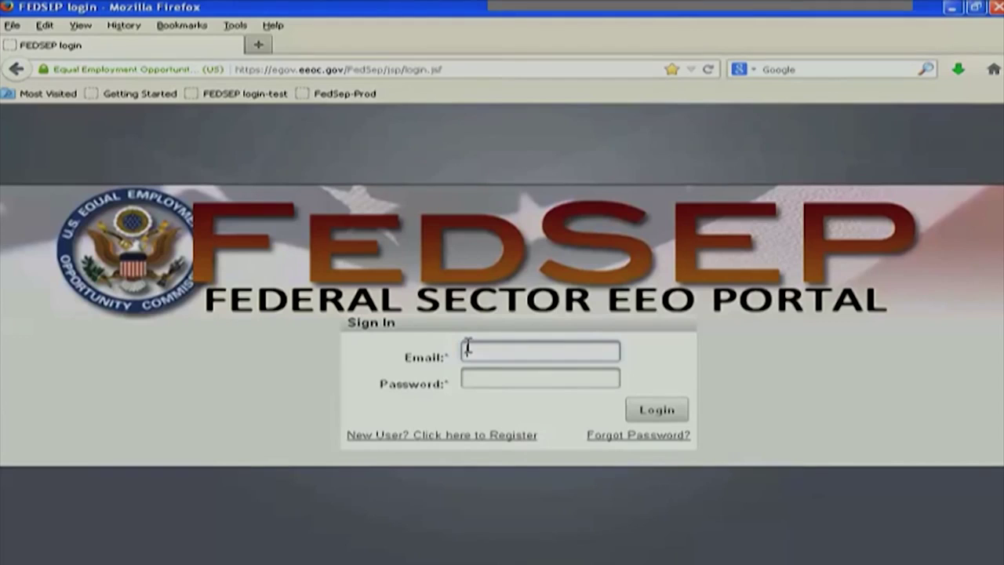
Sign in with the account email and password, choosing ZZ FEDSEP TEST AGENCY as the agency
{"action": "left_click", "coordinate": [468, 348]}
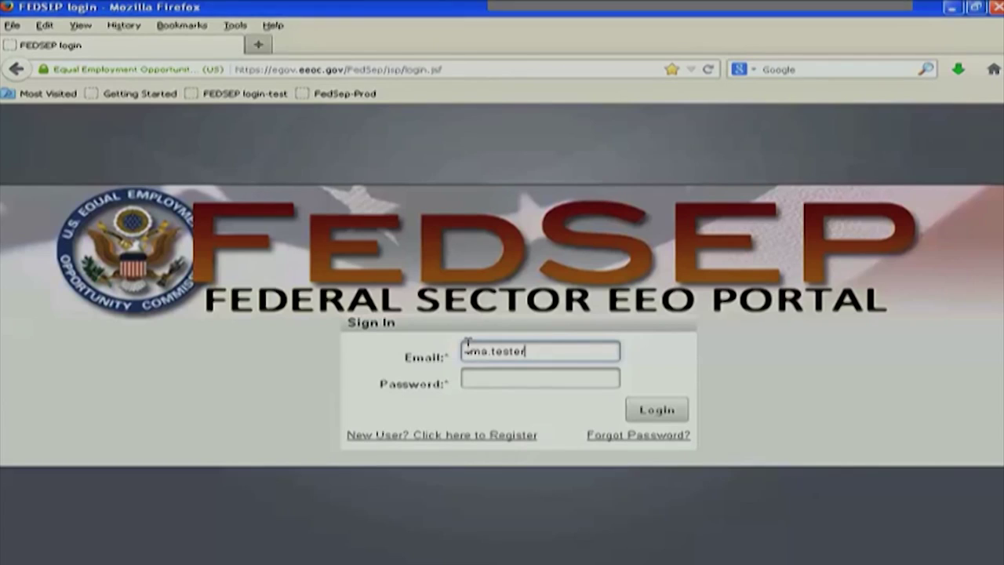
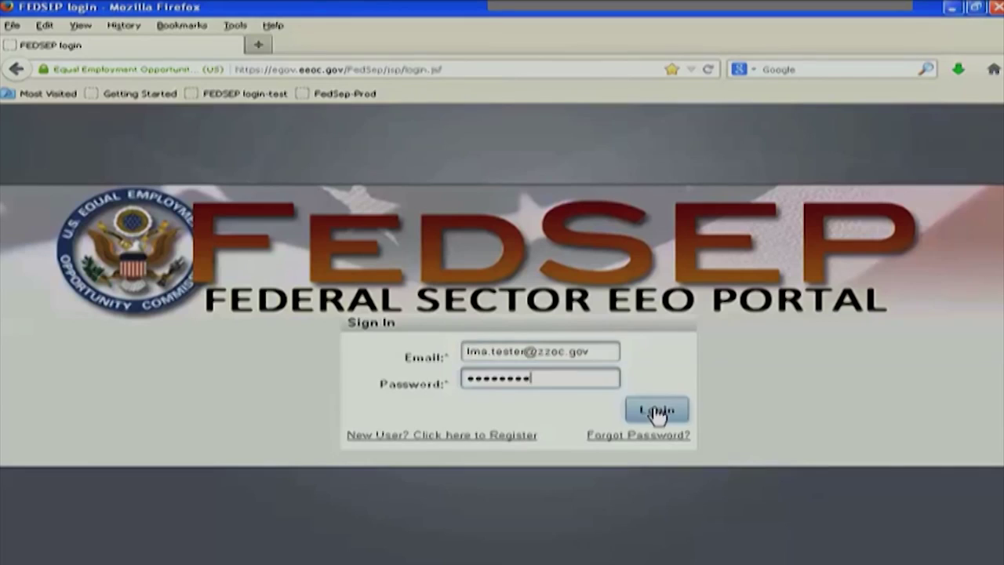
{"action": "left_click", "coordinate": [657, 414]}
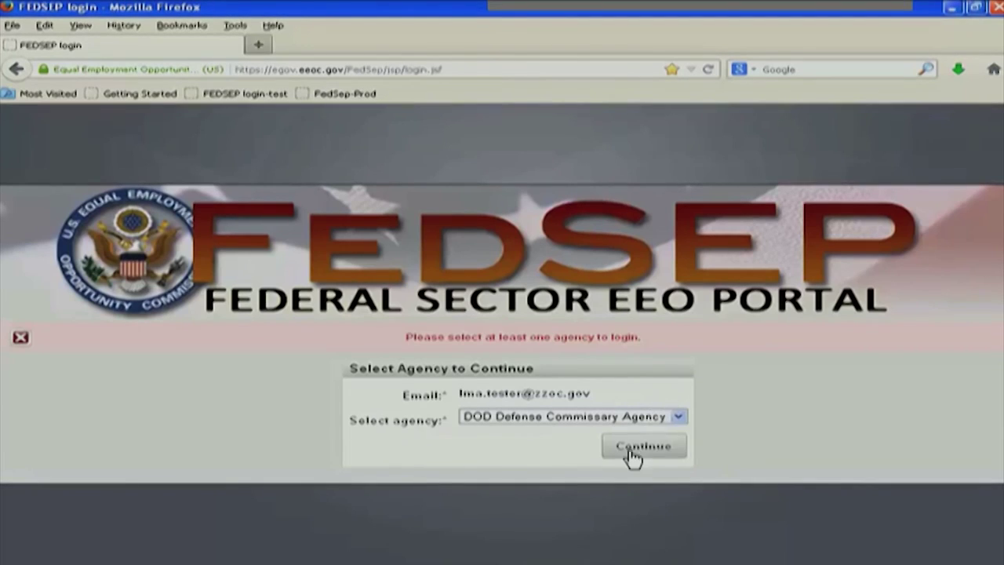
{"action": "left_click", "coordinate": [678, 420]}
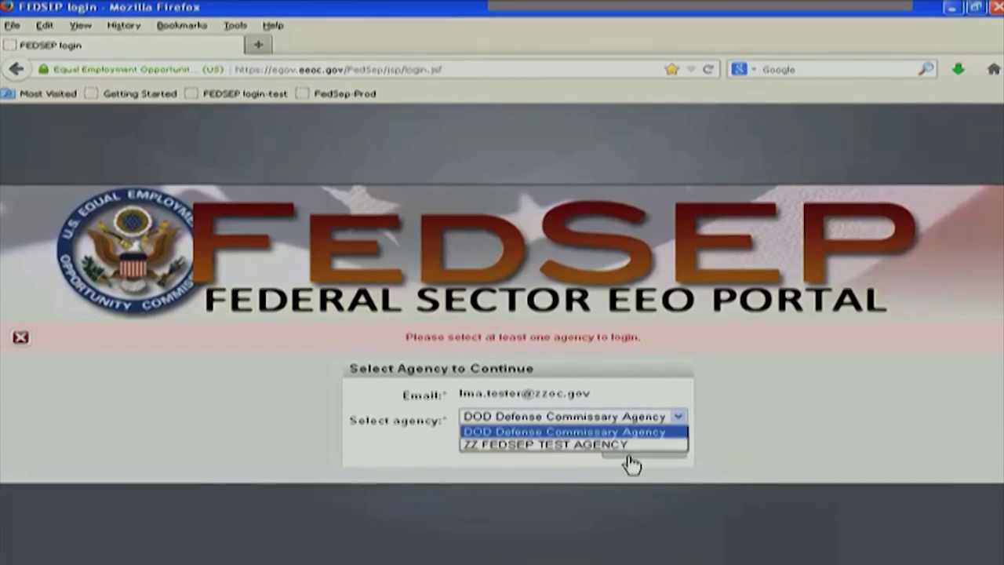
{"action": "left_click", "coordinate": [557, 445]}
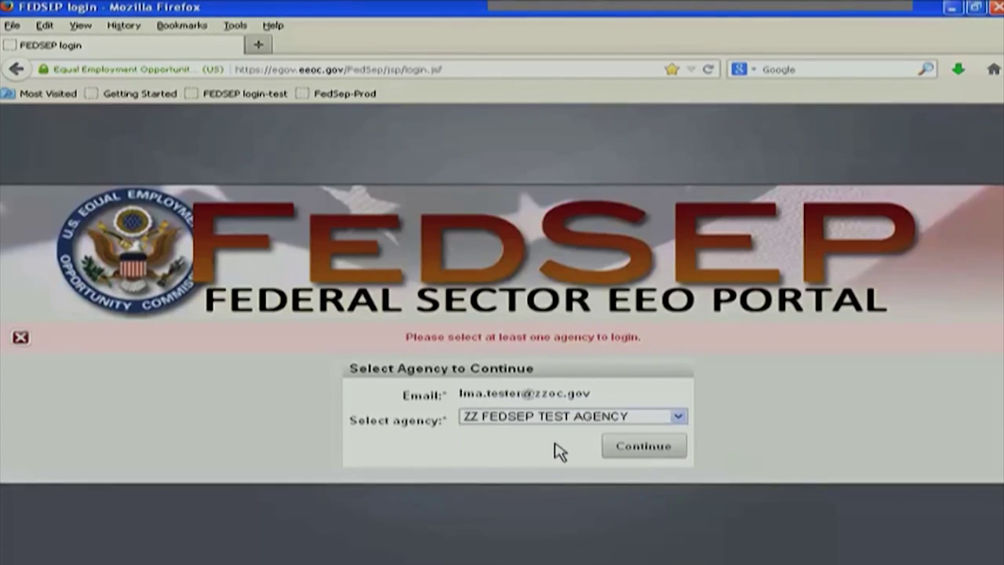
{"action": "left_click", "coordinate": [639, 451]}
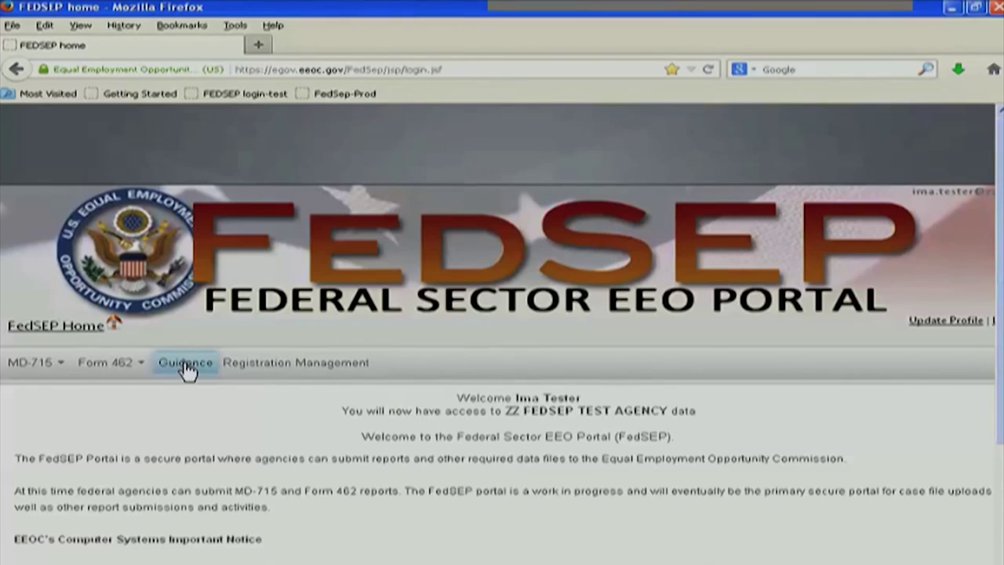
Navigate the portal menus to the Form 462 Certification and Status page
{"action": "left_click", "coordinate": [138, 368]}
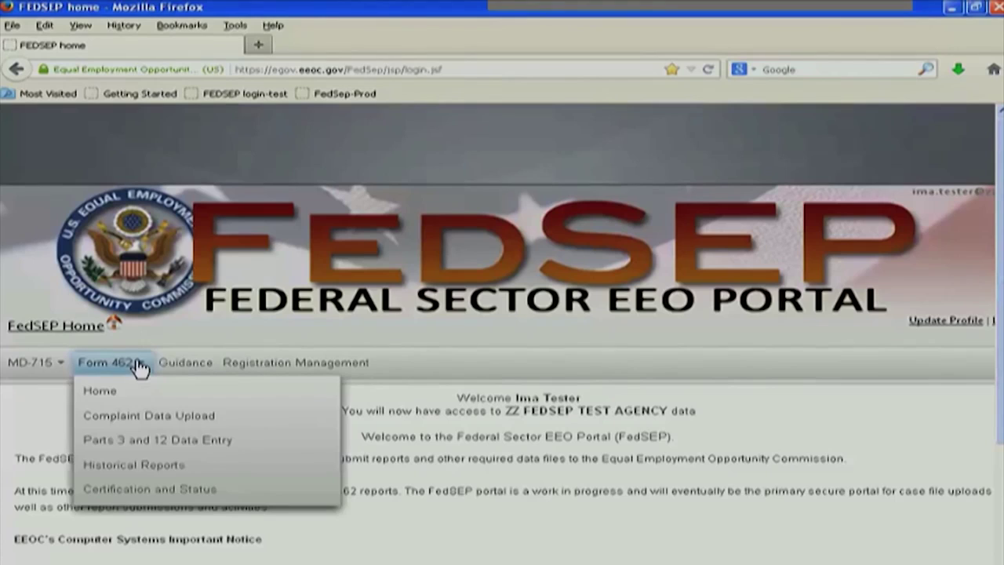
{"action": "left_click", "coordinate": [59, 368]}
{"action": "left_click", "coordinate": [59, 368]}
{"action": "left_click", "coordinate": [61, 368]}
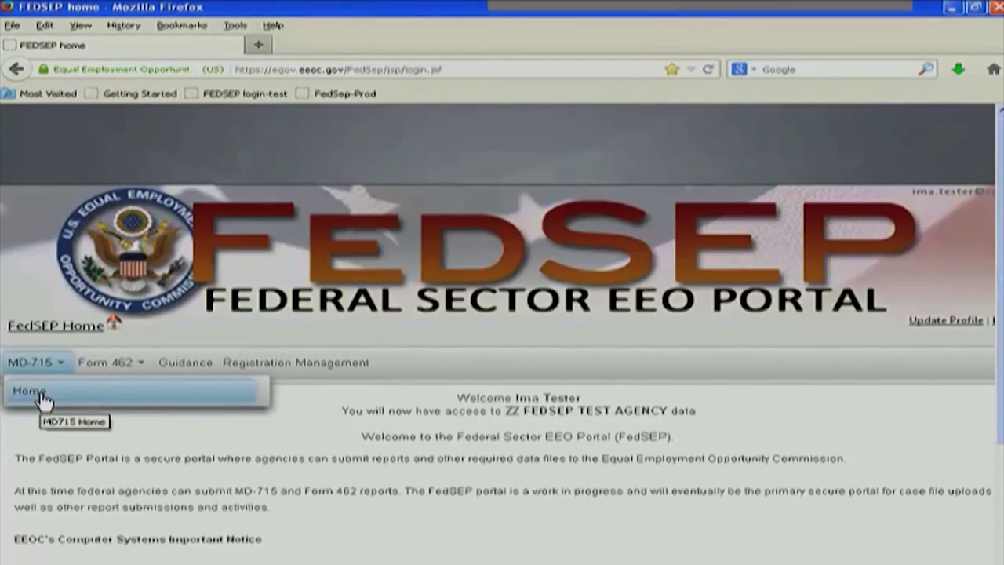
{"action": "mouse_move", "coordinate": [145, 362]}
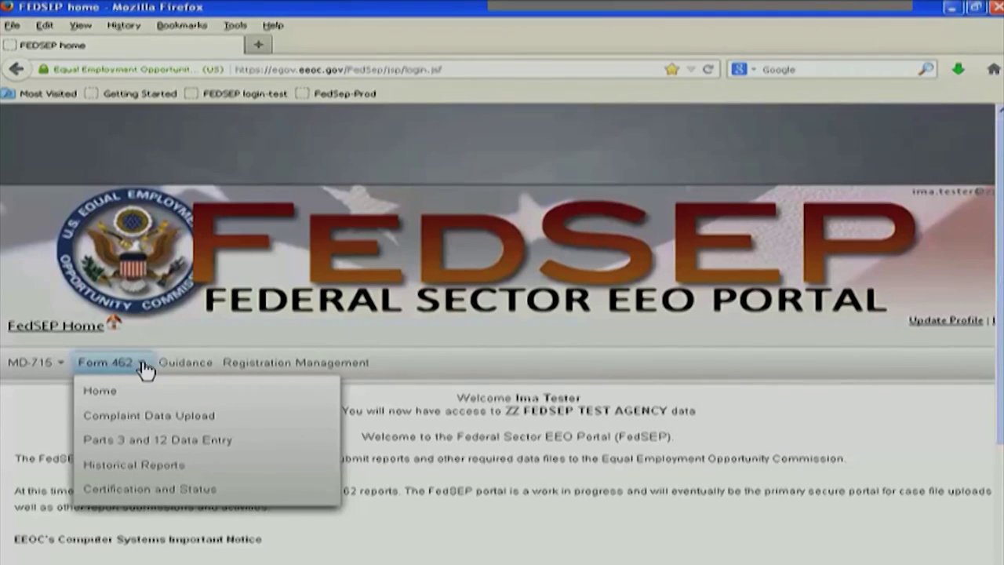
{"action": "left_click", "coordinate": [144, 492]}
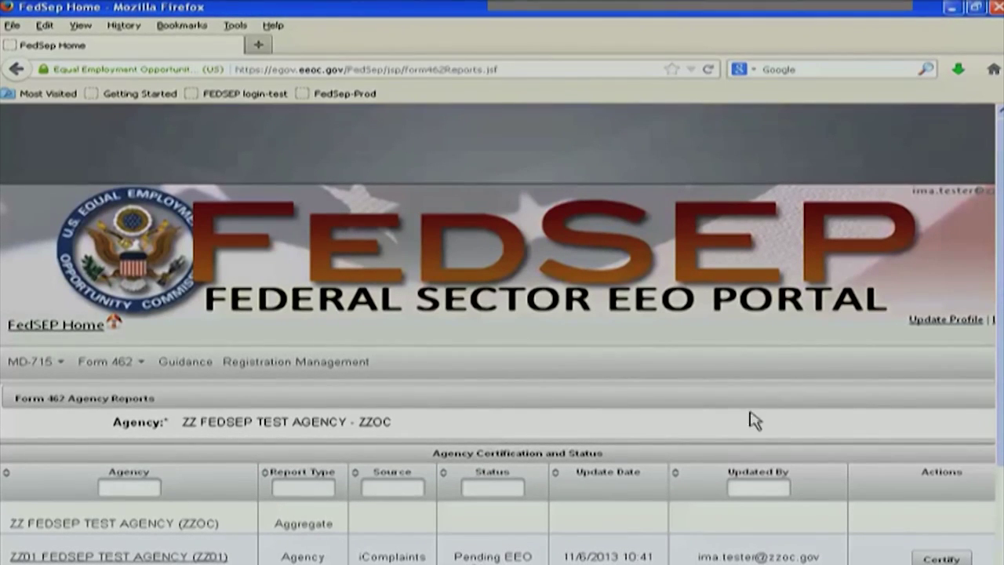
Generate the ZZ02 FEDSEP TEST AGENCY Form 462 report as EEOC_462.pdf
{"action": "scroll", "coordinate": [862, 458], "scroll_direction": "down", "scroll_amount": 3}
{"action": "left_click", "coordinate": [937, 404]}
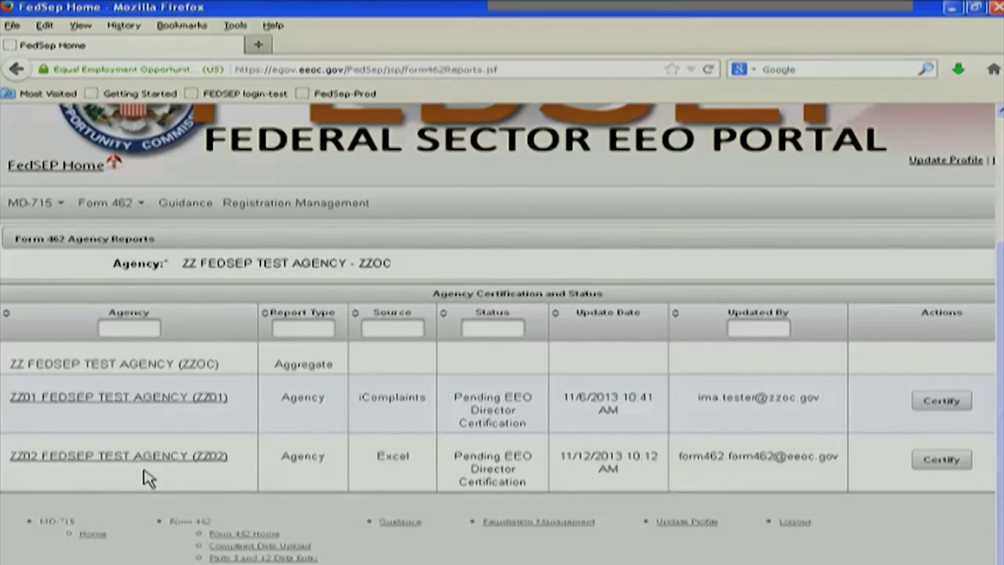
{"action": "left_click", "coordinate": [94, 463]}
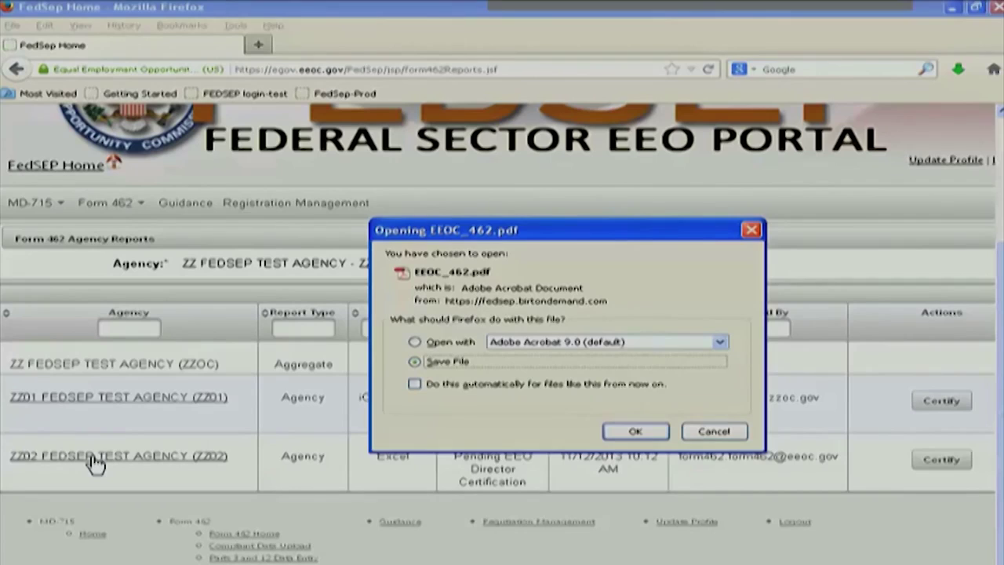
Open the ZZ02 EEOC_462 report PDF in Adobe Acrobat Pro
{"action": "left_click", "coordinate": [414, 341]}
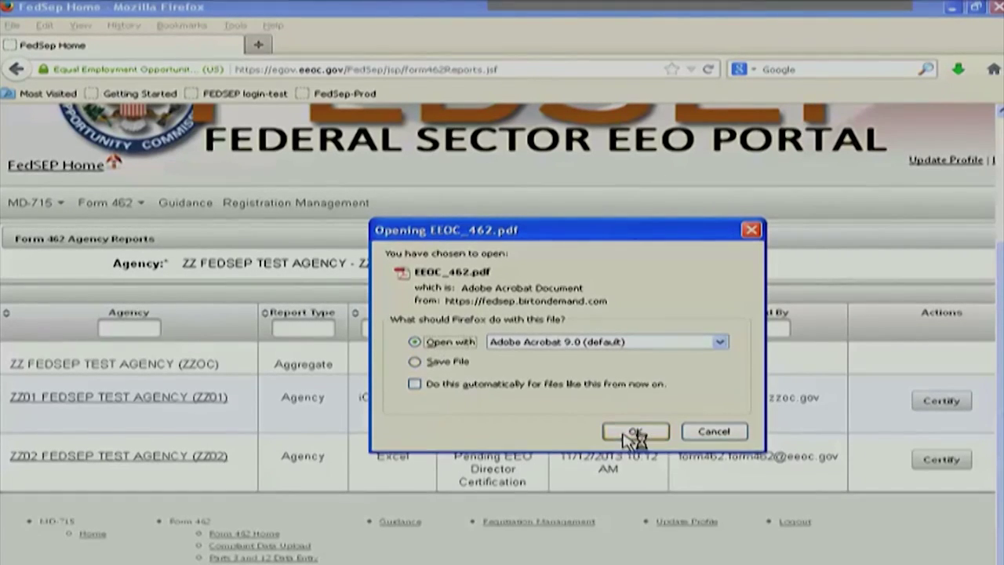
{"action": "left_click", "coordinate": [633, 433]}
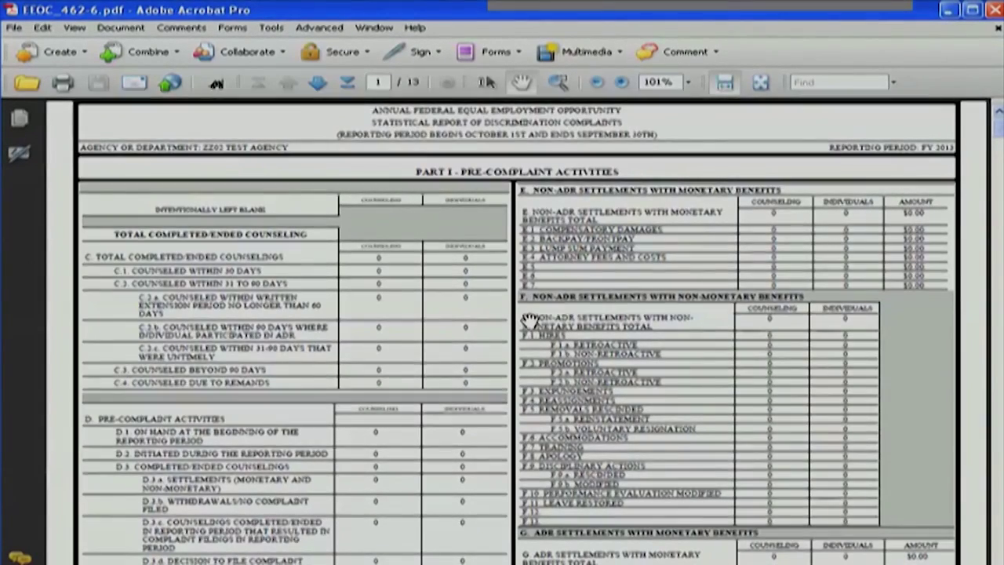
{"action": "scroll", "coordinate": [470, 314], "scroll_direction": "down", "scroll_amount": 5}
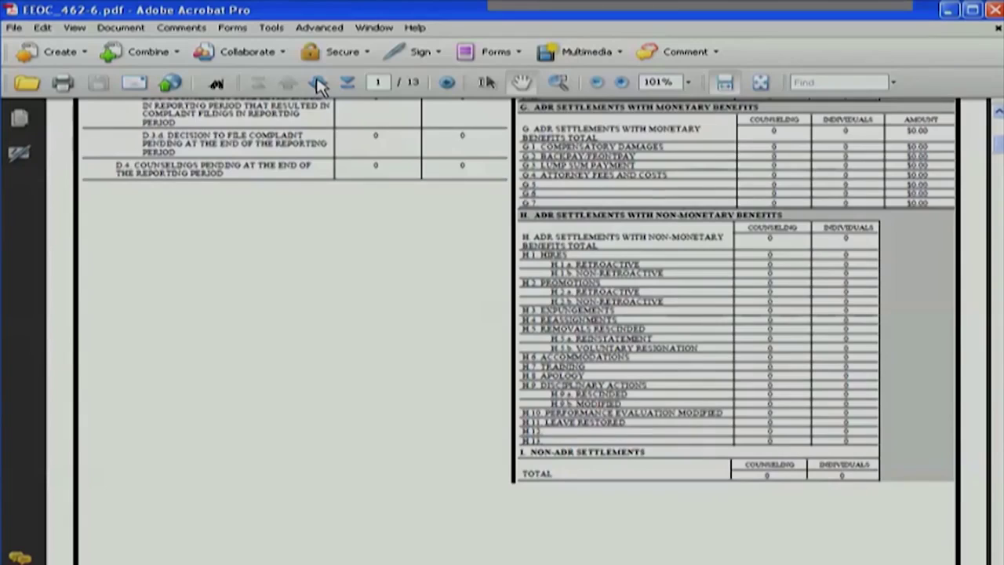
Page through the report to its last page 13, Form 462 Comments, then begin certifying ZZ02
{"action": "double_click", "coordinate": [318, 86]}
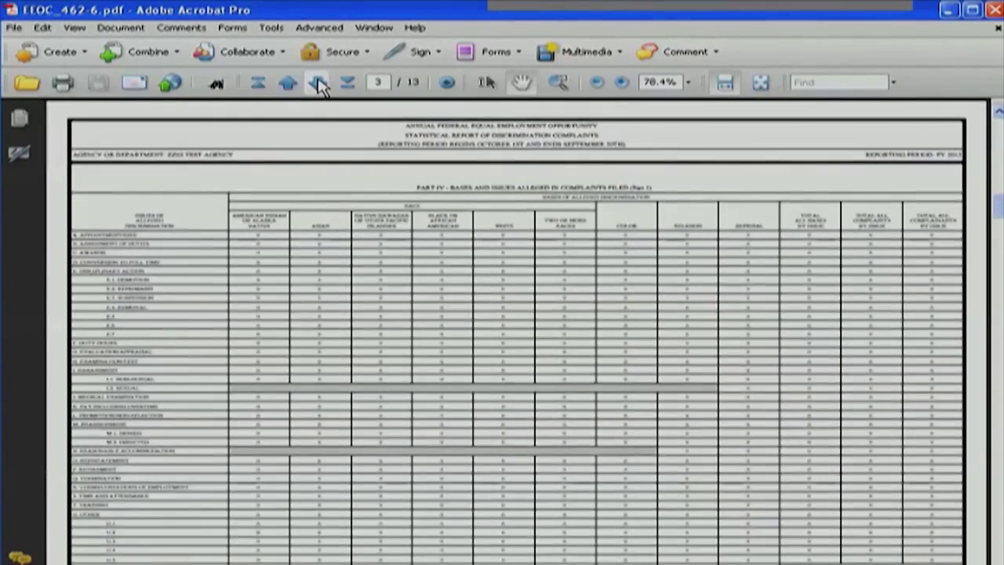
{"action": "double_click", "coordinate": [318, 86]}
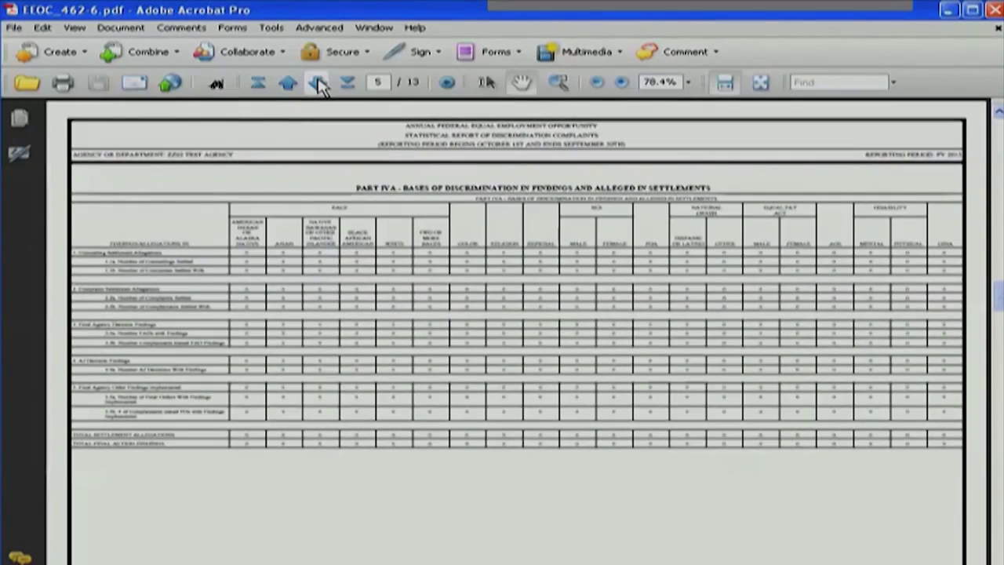
{"action": "double_click", "coordinate": [318, 87]}
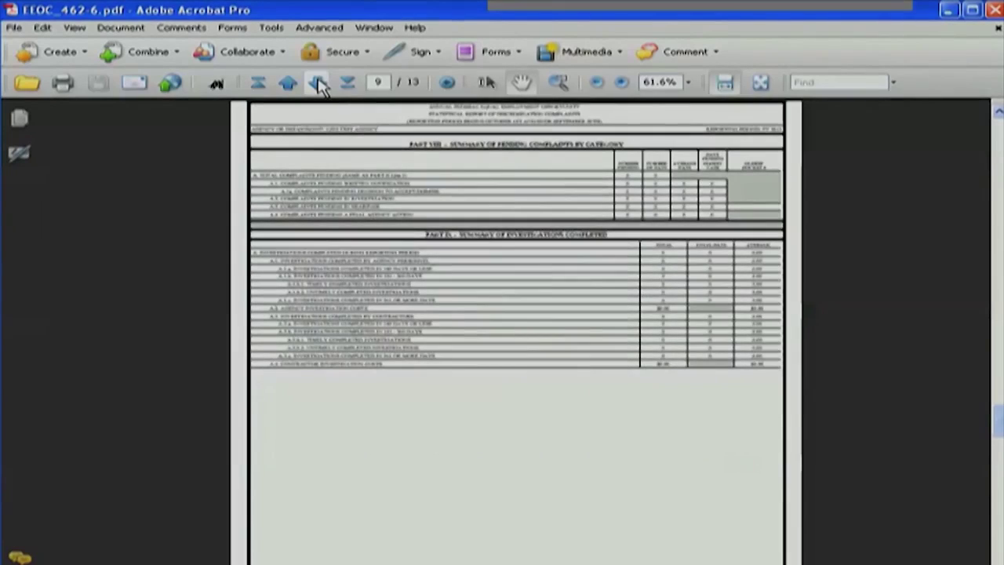
{"action": "double_click", "coordinate": [318, 87]}
{"action": "left_click", "coordinate": [318, 86]}
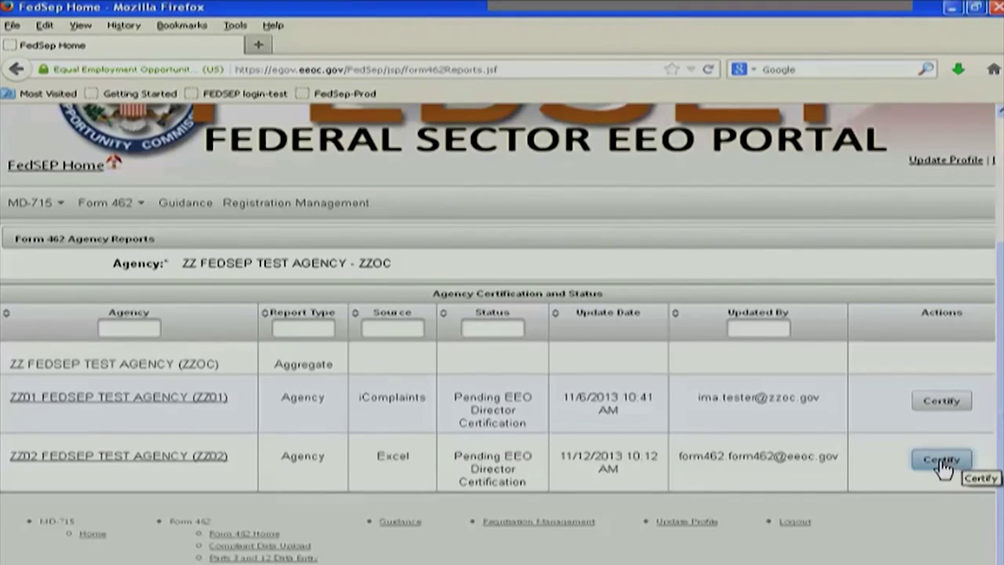
{"action": "left_click", "coordinate": [942, 465]}
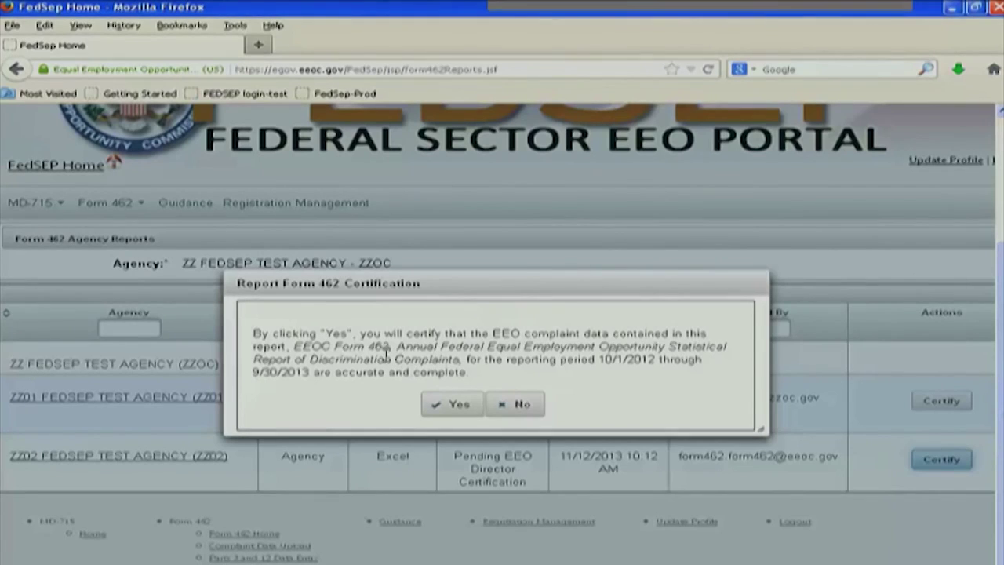
Affirm ZZ02's complaint data are accurate and complete, certifying it as Pending EEOC Review
{"action": "left_click", "coordinate": [434, 409]}
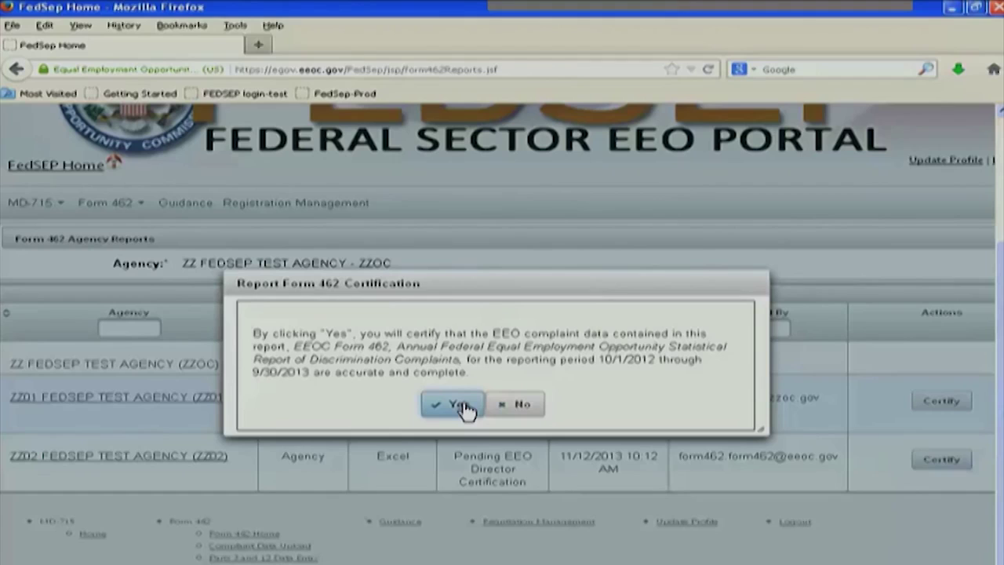
{"action": "left_click", "coordinate": [463, 408]}
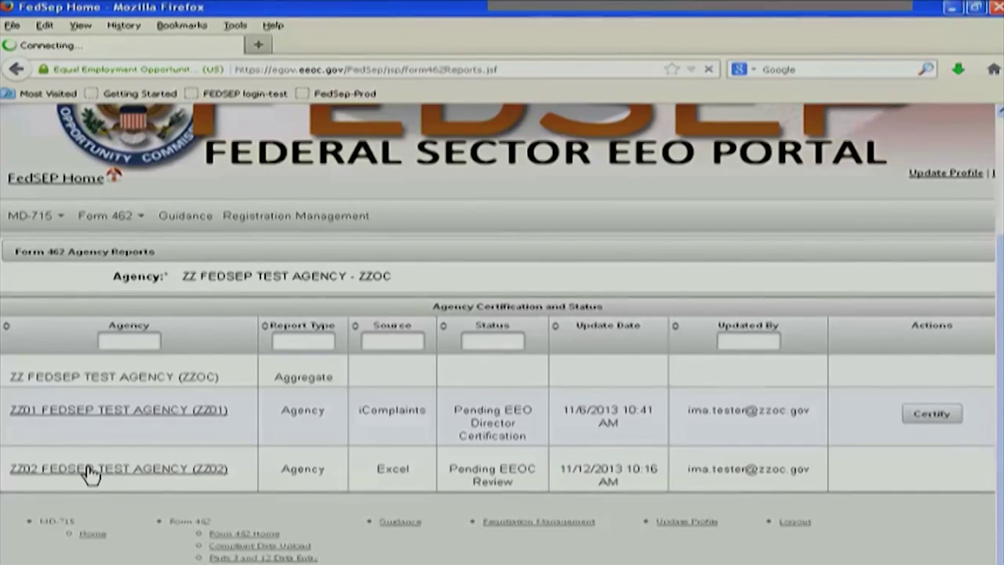
Regenerate the ZZ02 EEOC_462 report and open the updated PDF in Acrobat
{"action": "left_click", "coordinate": [416, 360]}
{"action": "key", "text": "Up"}
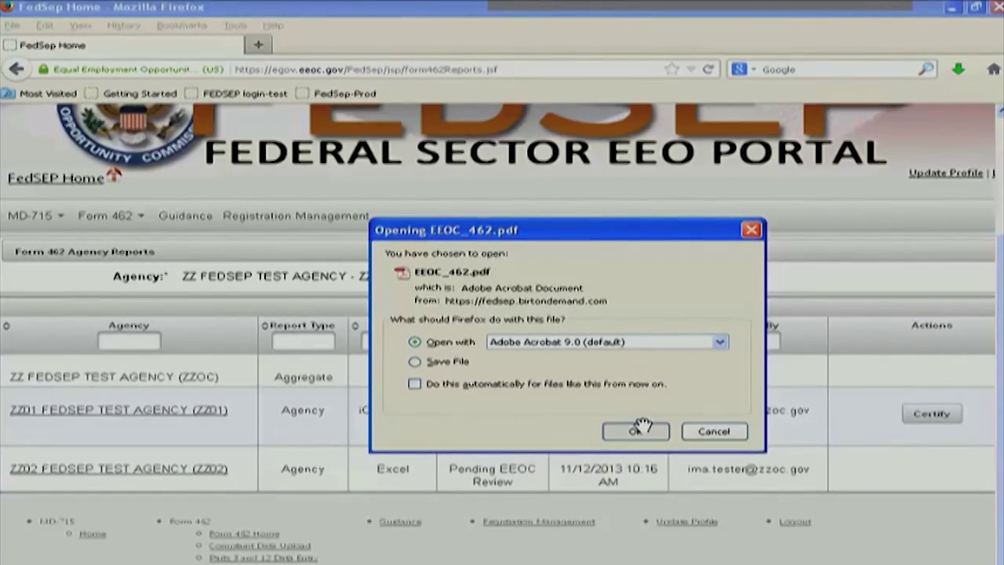
{"action": "left_click", "coordinate": [637, 431]}
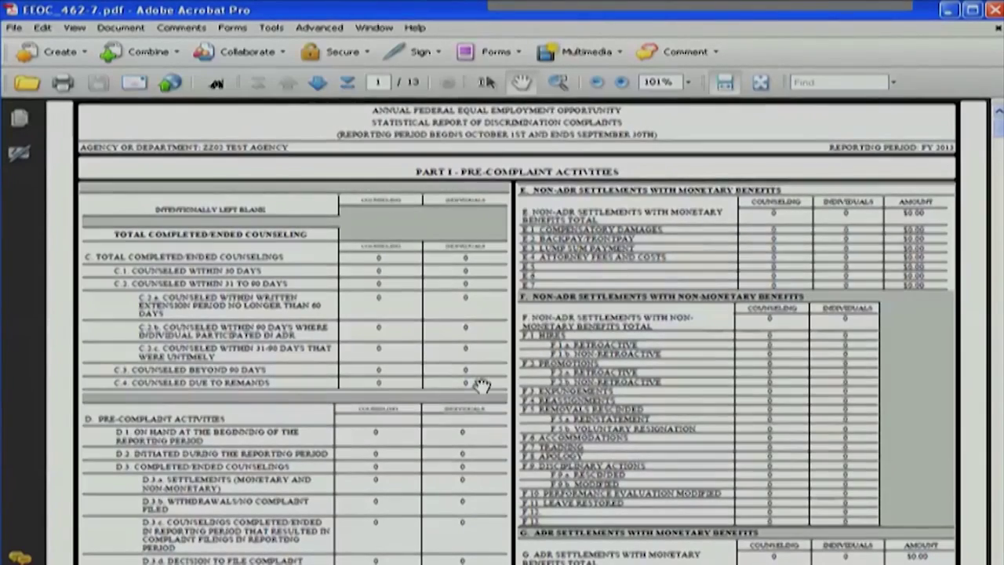
{"action": "scroll", "coordinate": [588, 369], "scroll_direction": "down", "scroll_amount": 5}
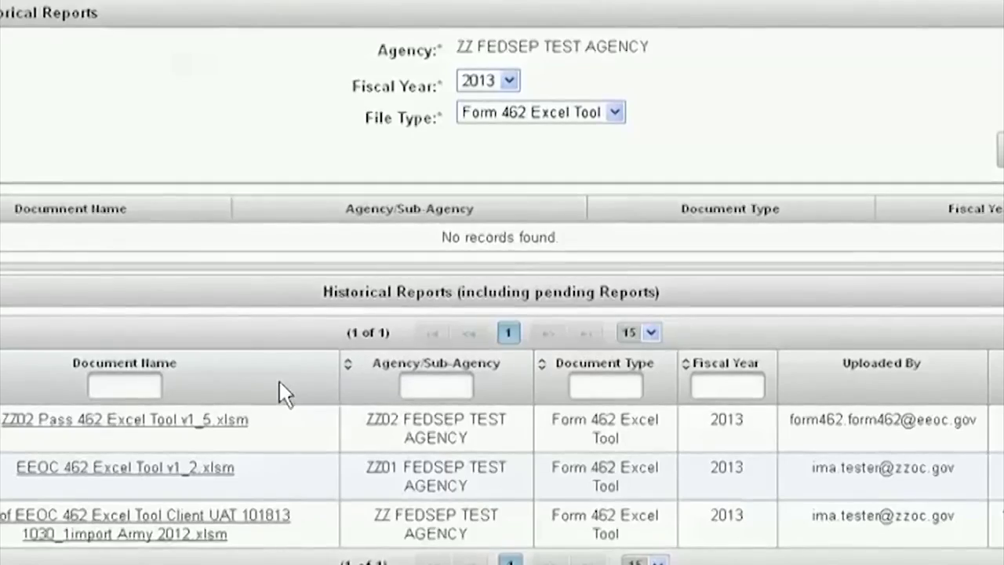
Scroll the Historical Reports list of 2013 Form 462 Excel Tool files
{"action": "scroll", "coordinate": [231, 392], "scroll_direction": "down", "scroll_amount": 1}
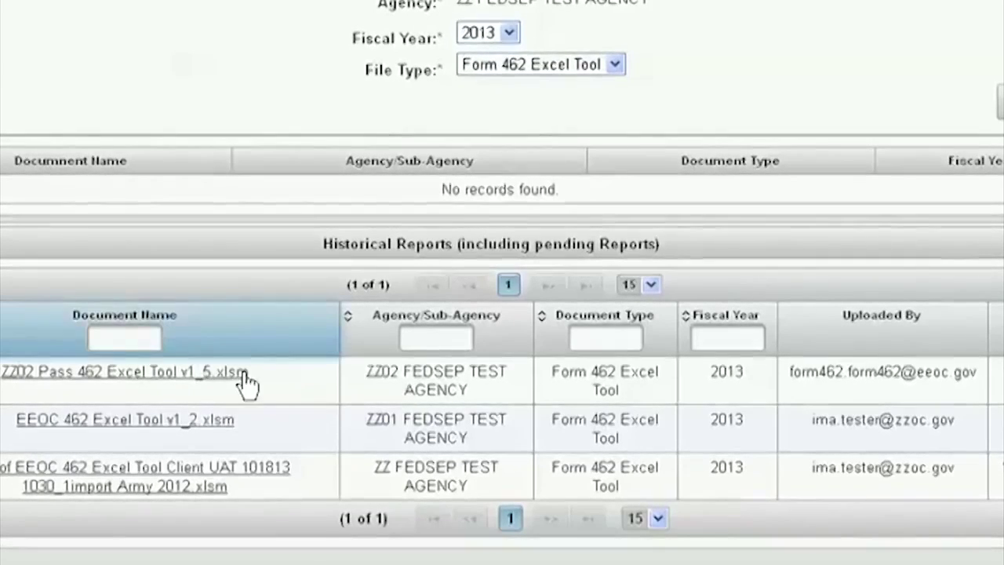
Open ZZ02 Pass 462 Excel Tool v1_5.xlsm in Excel and view its checks table
{"action": "left_click", "coordinate": [161, 380]}
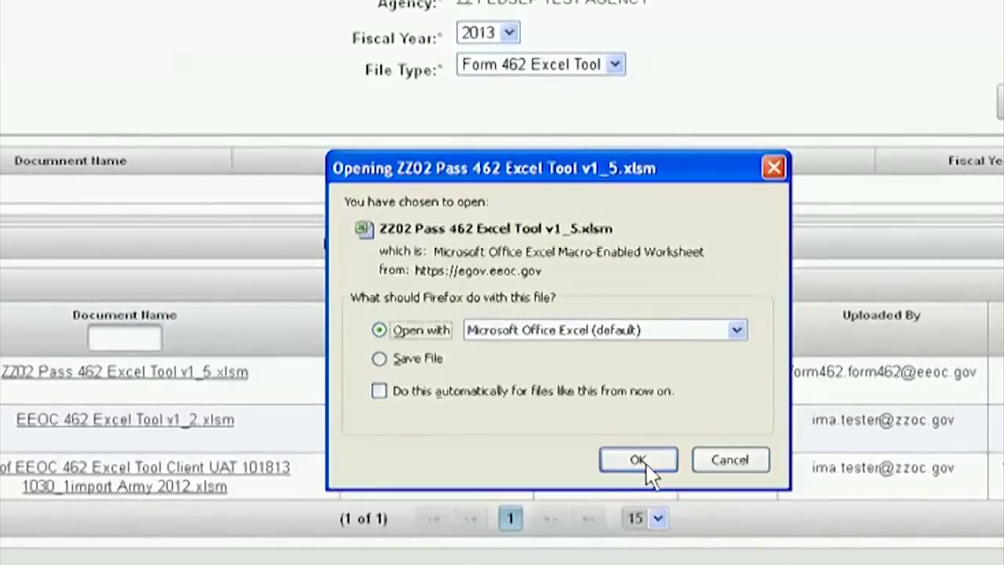
{"action": "left_click", "coordinate": [646, 465]}
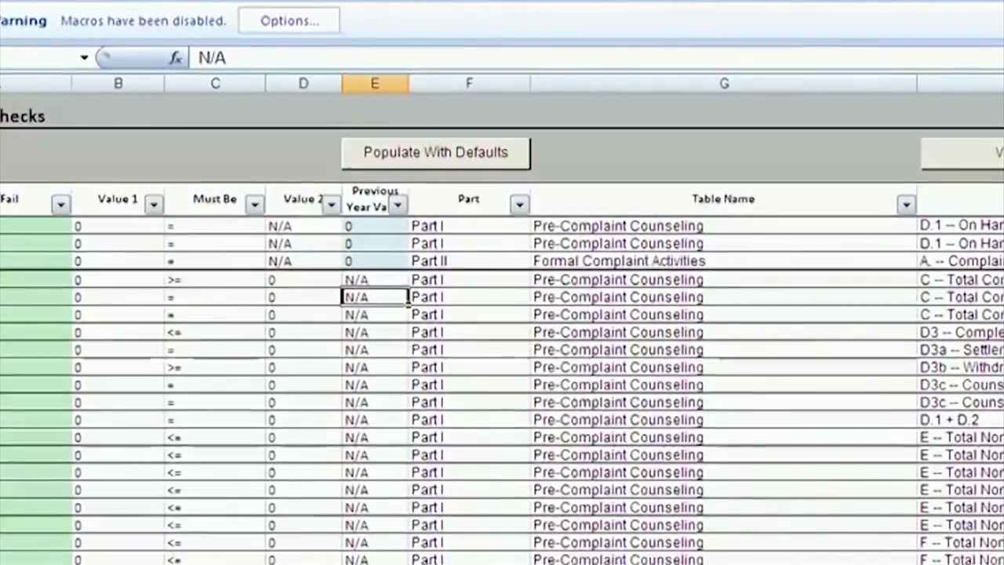
{"action": "scroll", "coordinate": [502, 353], "scroll_direction": "right", "scroll_amount": 1}
{"action": "scroll", "coordinate": [503, 353], "scroll_direction": "right", "scroll_amount": 4}
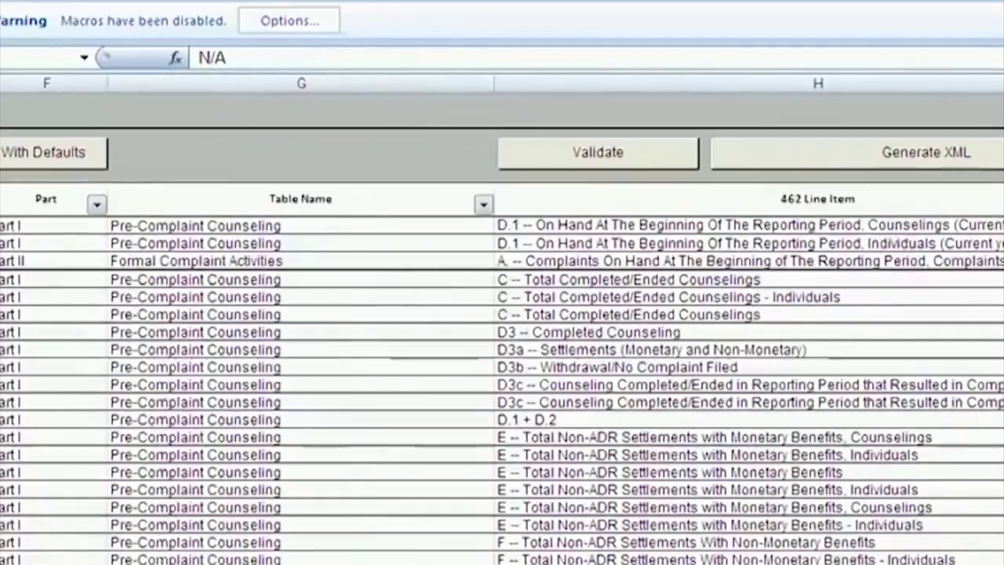
{"action": "scroll", "coordinate": [502, 353], "scroll_direction": "right", "scroll_amount": 1}
{"action": "scroll", "coordinate": [502, 353], "scroll_direction": "right", "scroll_amount": 1}
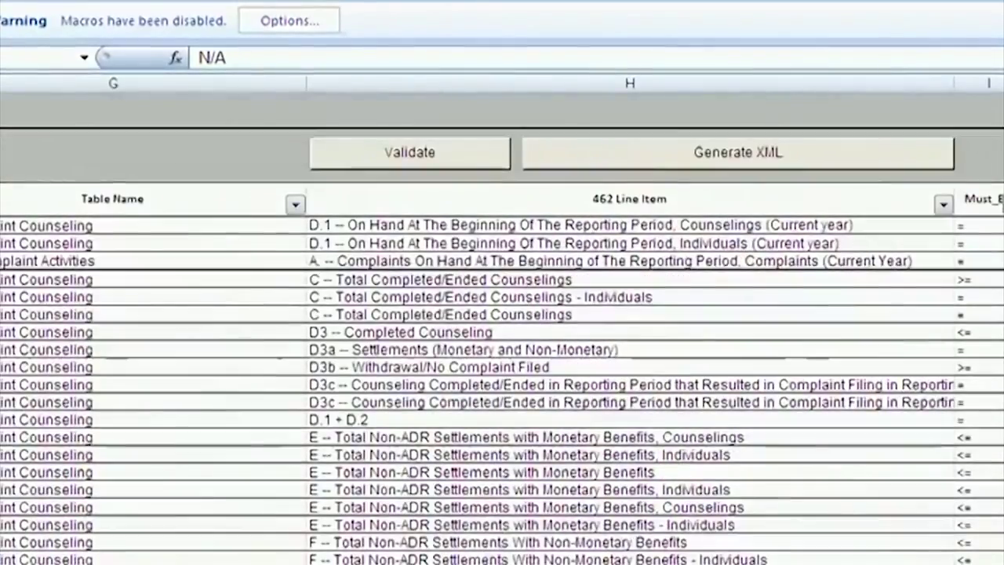